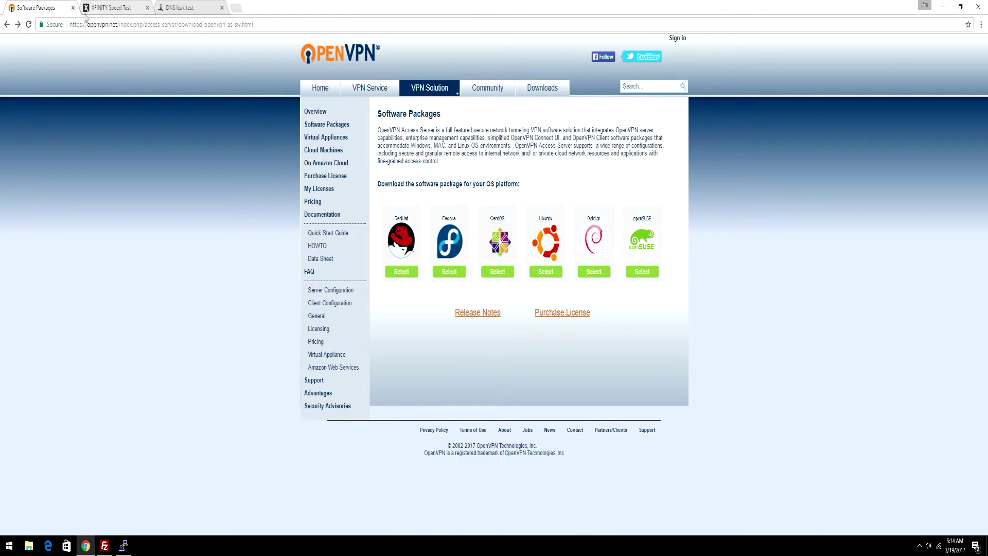
Copy the download link for the CentOS 6 amd/x86 64-bit Access Server package
{"action": "left_click_drag", "start_coordinate": [86, 24], "coordinate": [254, 24]}
{"action": "left_click", "coordinate": [206, 111]}
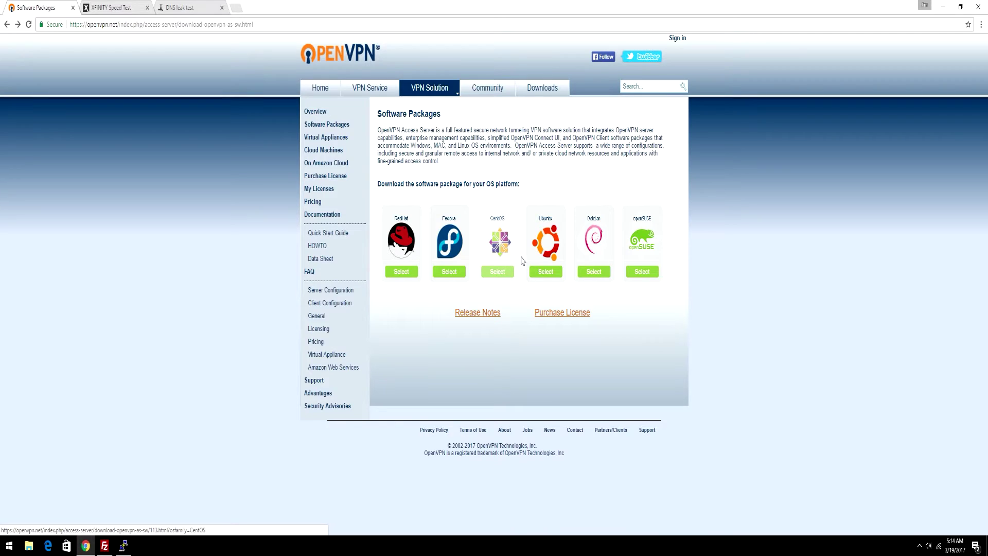
{"action": "left_click", "coordinate": [498, 259]}
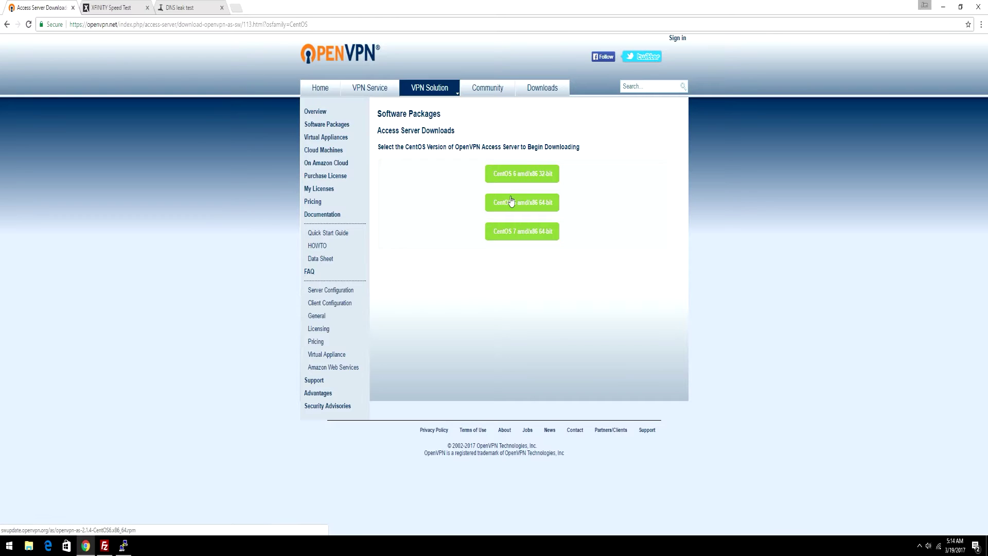
{"action": "right_click", "coordinate": [512, 201]}
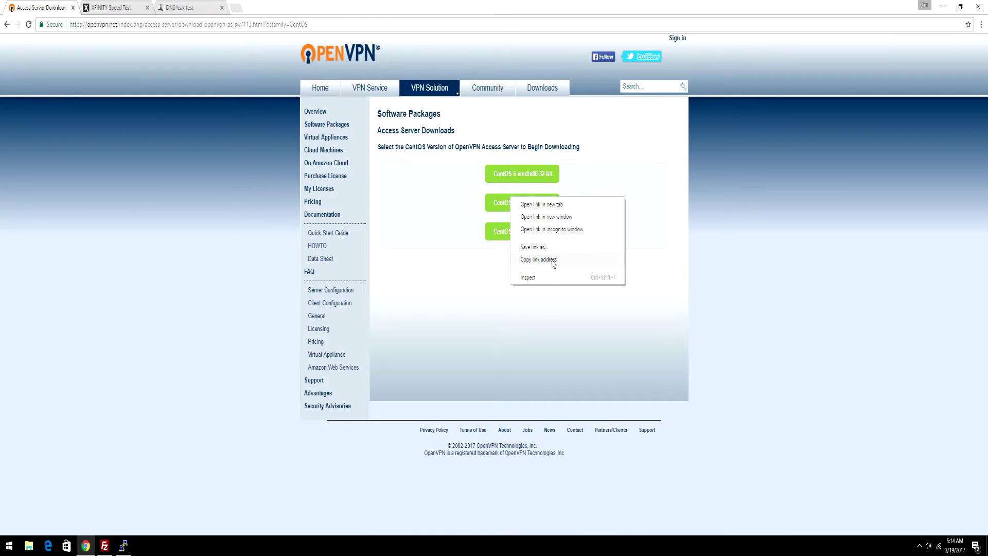
{"action": "left_click", "coordinate": [543, 260]}
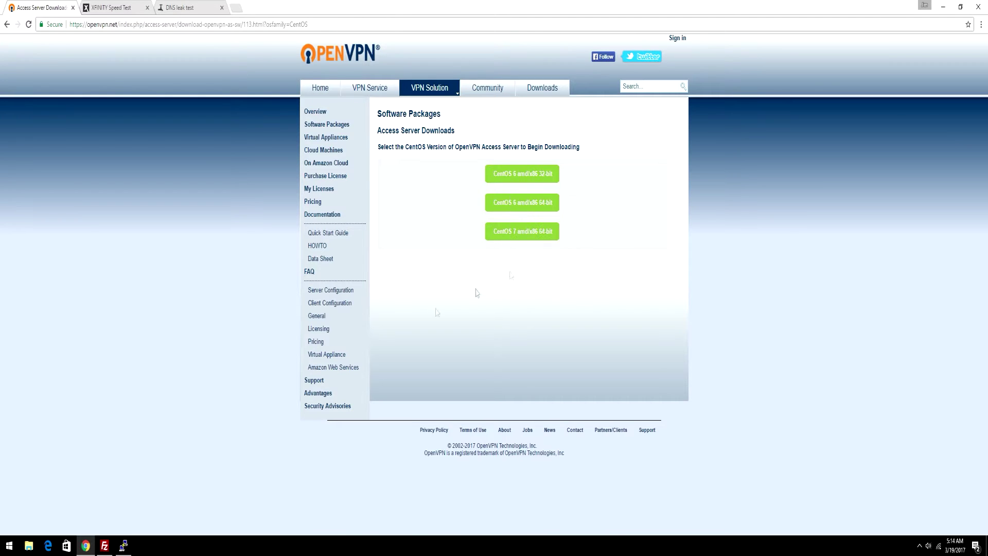
{"action": "left_click", "coordinate": [123, 545]}
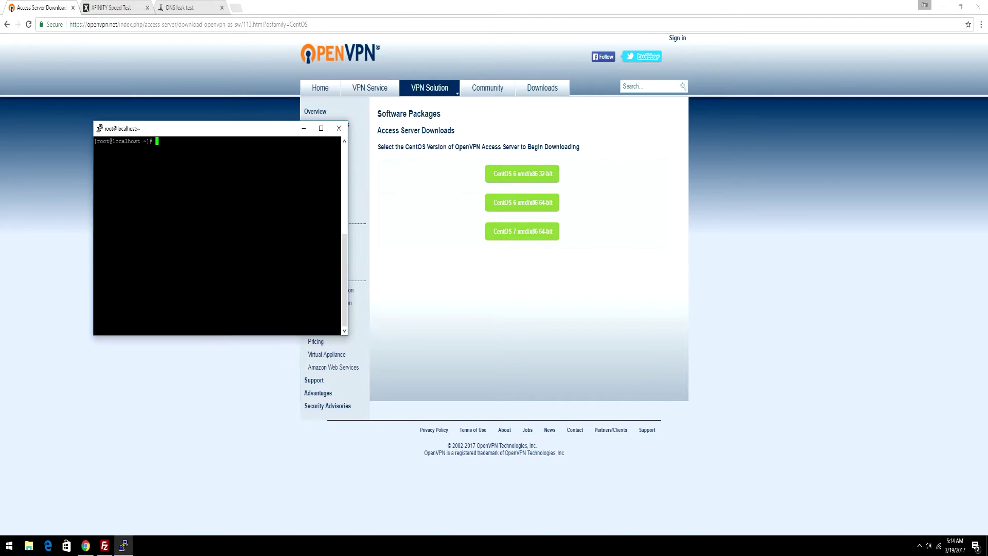
Download the Access Server CentOS 6 package onto the server with wget
{"action": "left_click_drag", "start_coordinate": [238, 135], "coordinate": [385, 130]}
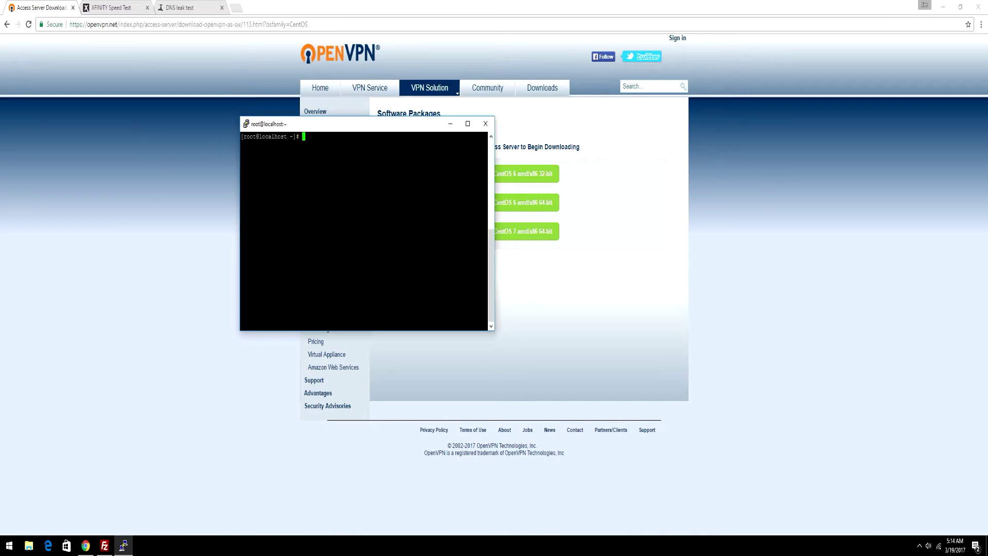
{"action": "type", "text": "wget"}
{"action": "type", "text": "http://swupdate.openvpn.org/as/openvpn-as-2.1.4-CentOS6.x86_64.rpm"}
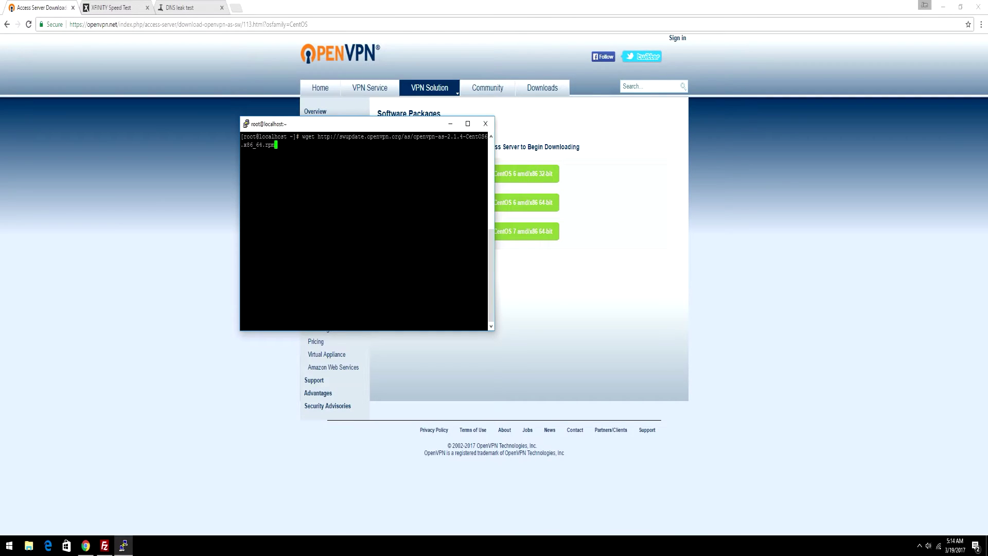
{"action": "key", "text": "Return"}
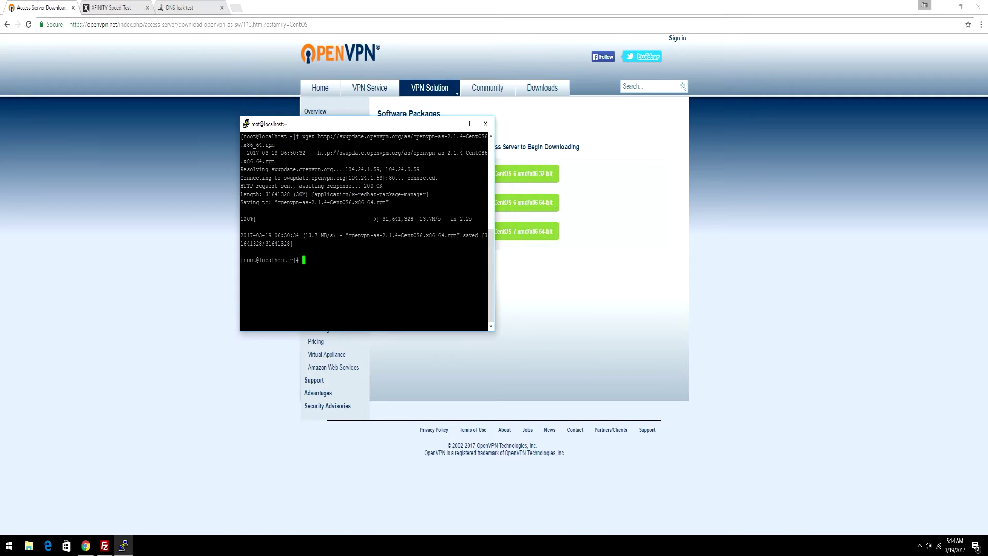
Try installing the downloaded package file with dpkg -i
{"action": "left_click_drag", "start_coordinate": [460, 236], "coordinate": [350, 235]}
{"action": "key", "text": "ctrl+c"}
{"action": "type", "text": "dpkg -i"}
{"action": "key", "text": "shift+Insert"}
{"action": "key", "text": "BackSpace"}
{"action": "key", "text": "Return"}
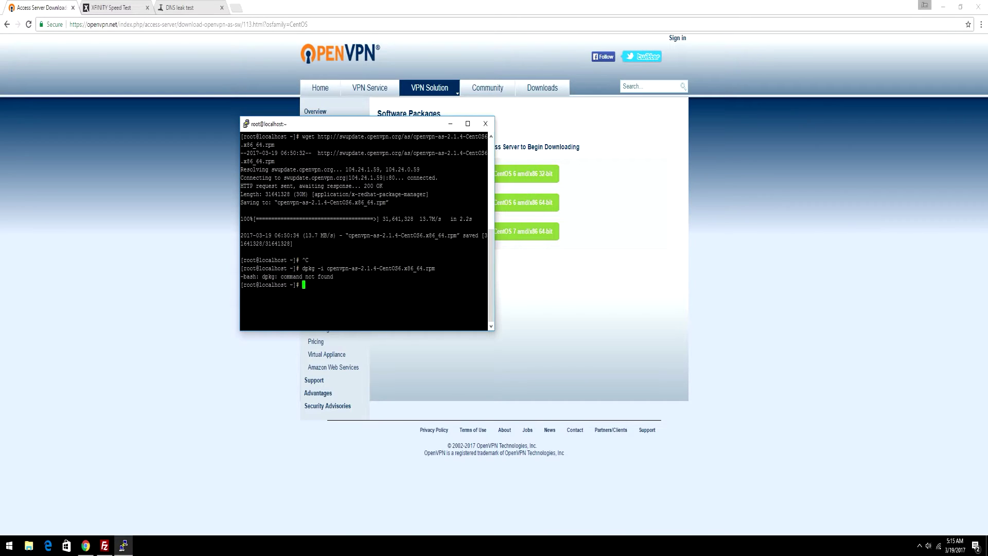
Install OpenVPN Access Server 2.1.4 with rpm -Uvh and copy the Admin UI address
{"action": "type", "text": "rpm -Uvh"}
{"action": "key", "text": "shift+Insert"}
{"action": "key", "text": "BackSpace"}
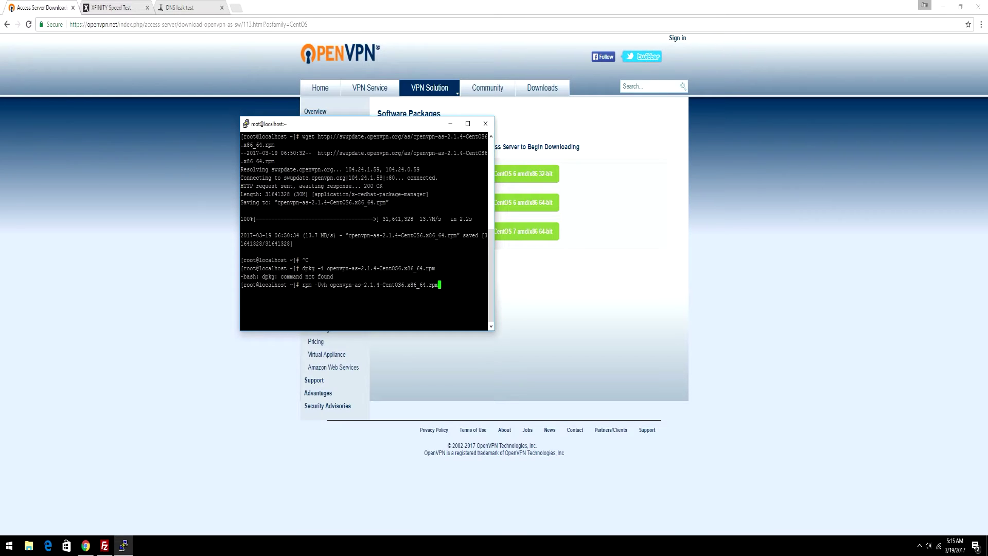
{"action": "key", "text": "Return"}
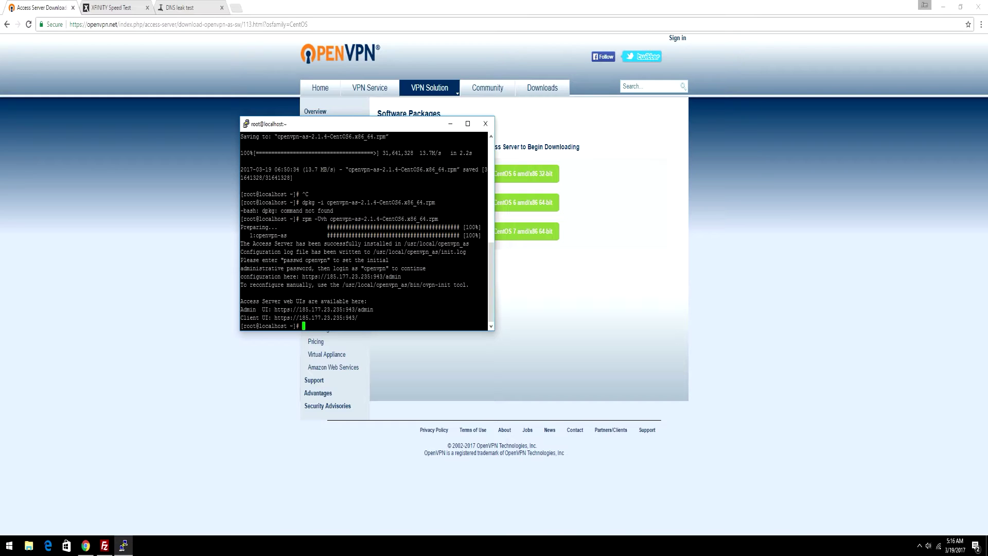
{"action": "left_click_drag", "start_coordinate": [374, 310], "coordinate": [274, 309]}
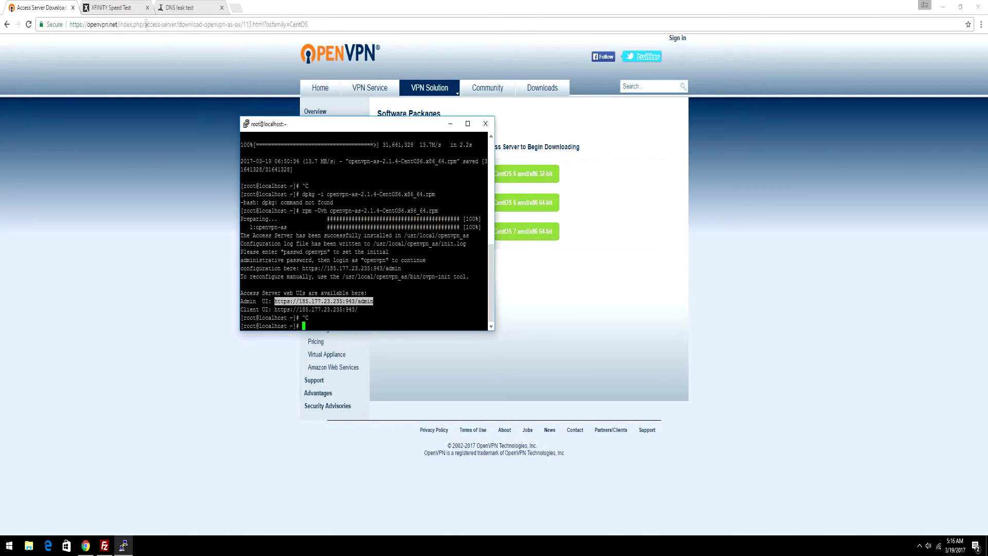
{"action": "left_click", "coordinate": [144, 24]}
Load the Admin UI address and proceed past the warning to 185.177.23.235 (unsafe)
{"action": "key", "text": "ctrl+v"}
{"action": "key", "text": "Return"}
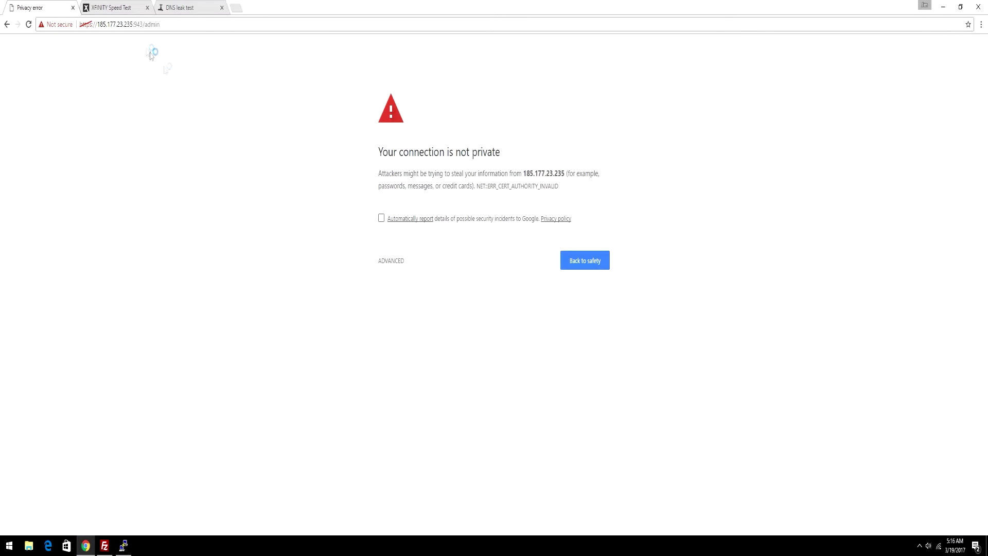
{"action": "left_click_drag", "start_coordinate": [517, 173], "coordinate": [389, 153]}
{"action": "left_click", "coordinate": [393, 260]}
{"action": "left_click", "coordinate": [427, 348]}
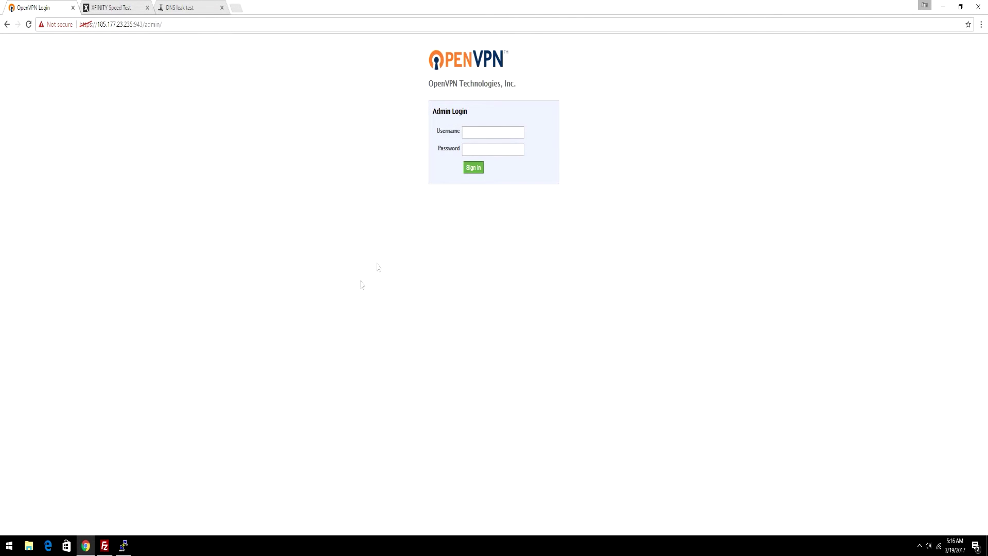
{"action": "left_click", "coordinate": [123, 545]}
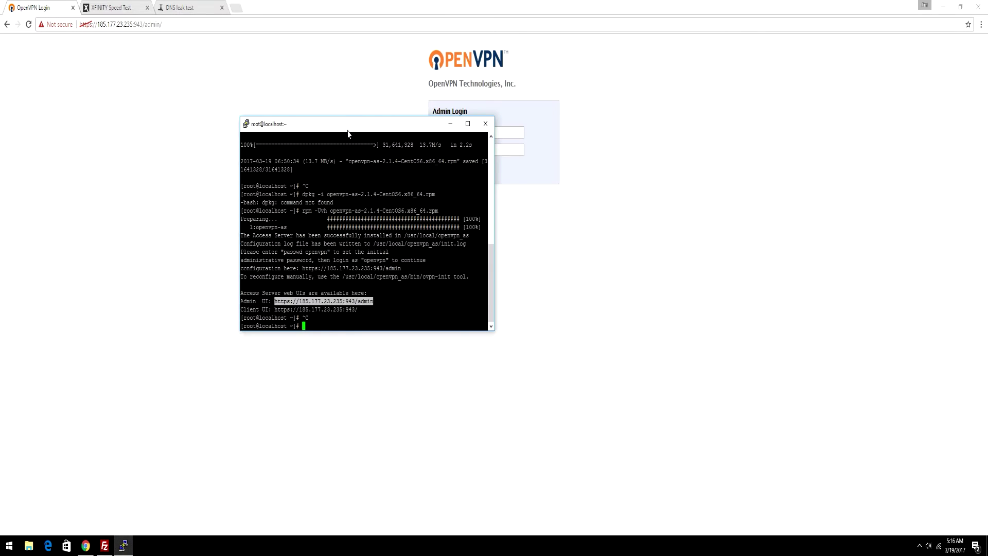
Run passwd openvpn, then enter and retype a new password for the openvpn user
{"action": "left_click_drag", "start_coordinate": [349, 129], "coordinate": [527, 128]}
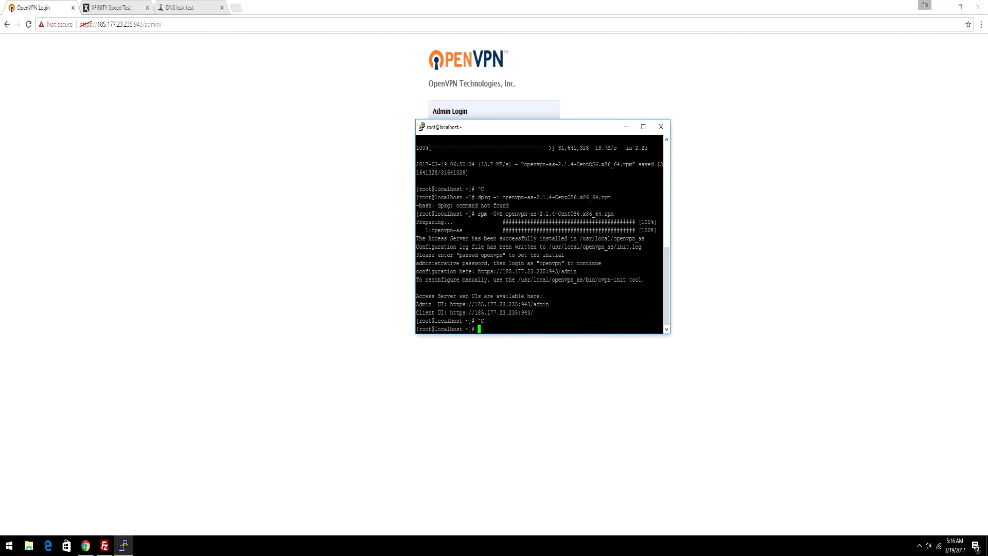
{"action": "type", "text": "passwd openvpn"}
{"action": "key", "text": "Return"}
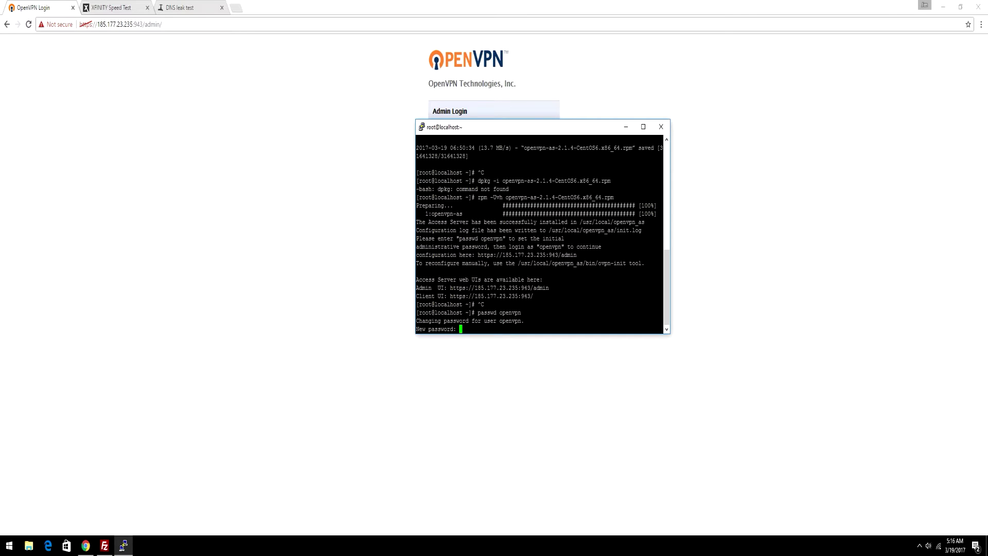
{"action": "key", "text": "Return"}
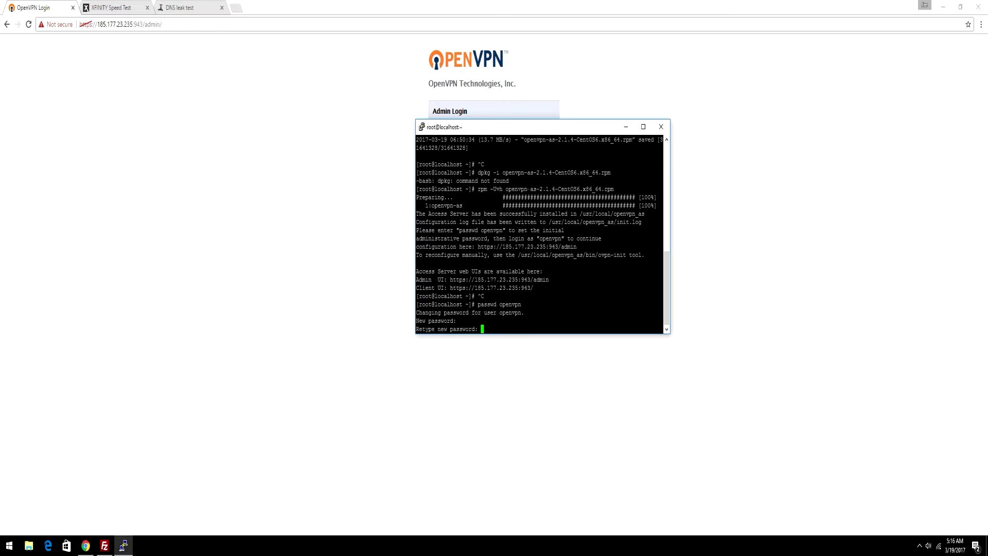
{"action": "key", "text": "Return"}
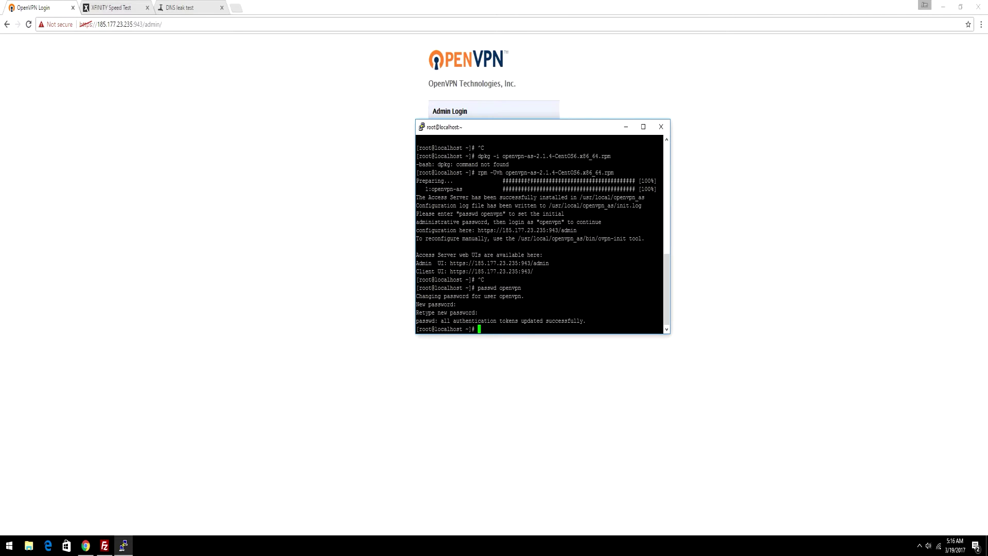
{"action": "left_click", "coordinate": [409, 165]}
Log in to the admin interface as openvpn with its password and accept the EULA
{"action": "left_click", "coordinate": [487, 129]}
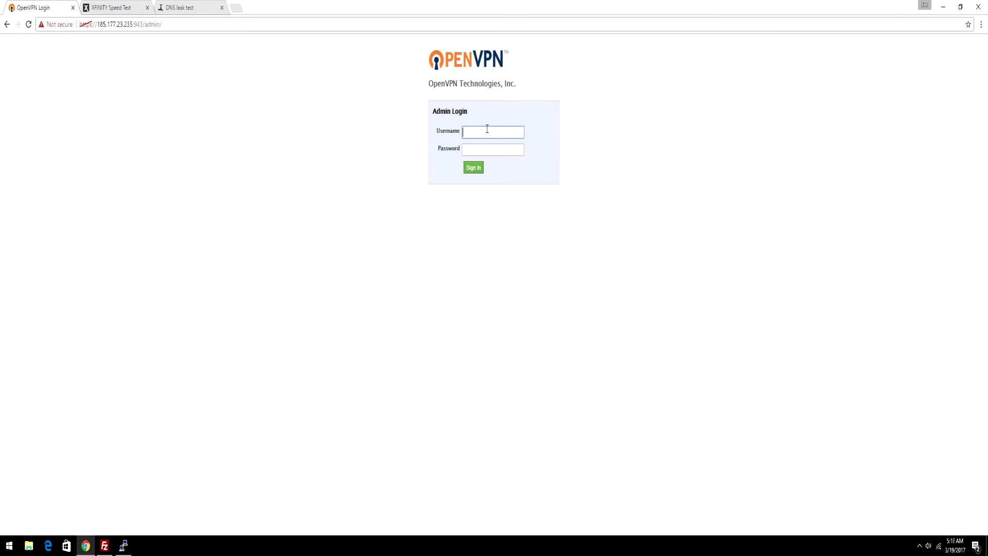
{"action": "type", "text": "openvpn"}
{"action": "key", "text": "Tab"}
{"action": "type", "text": "************"}
{"action": "key", "text": "Return"}
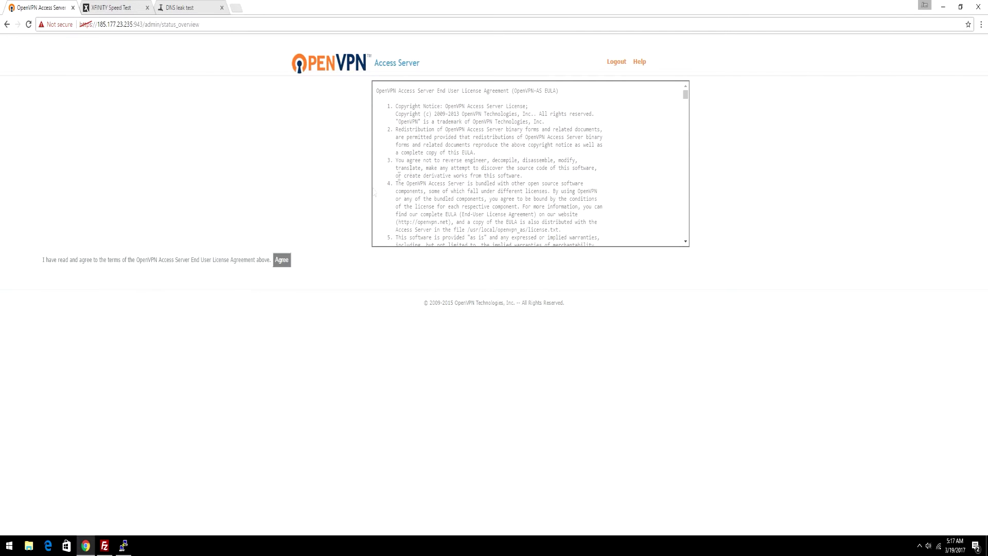
{"action": "left_click", "coordinate": [276, 261]}
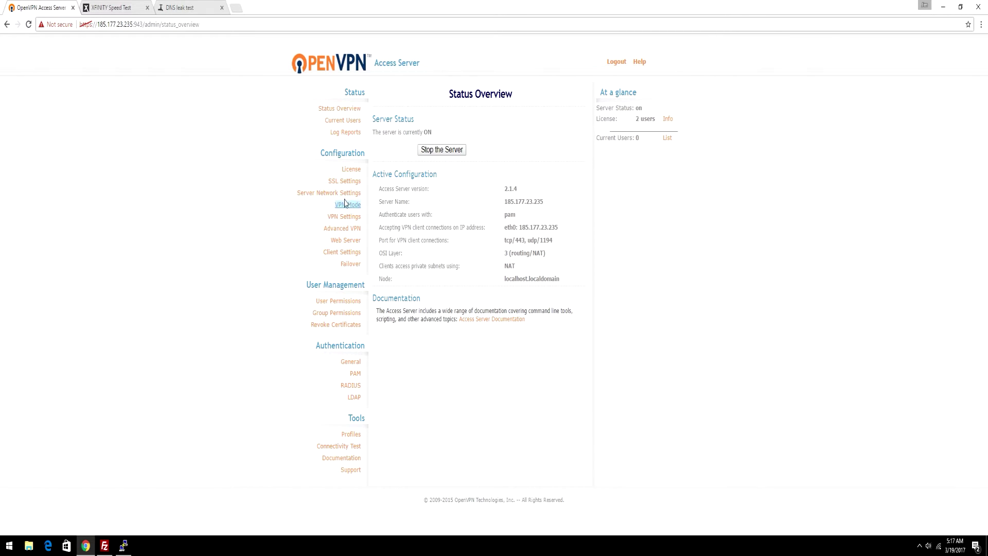
Add block-outside-dns to the Client Config Directives, save settings, and update the running server
{"action": "left_click", "coordinate": [348, 230]}
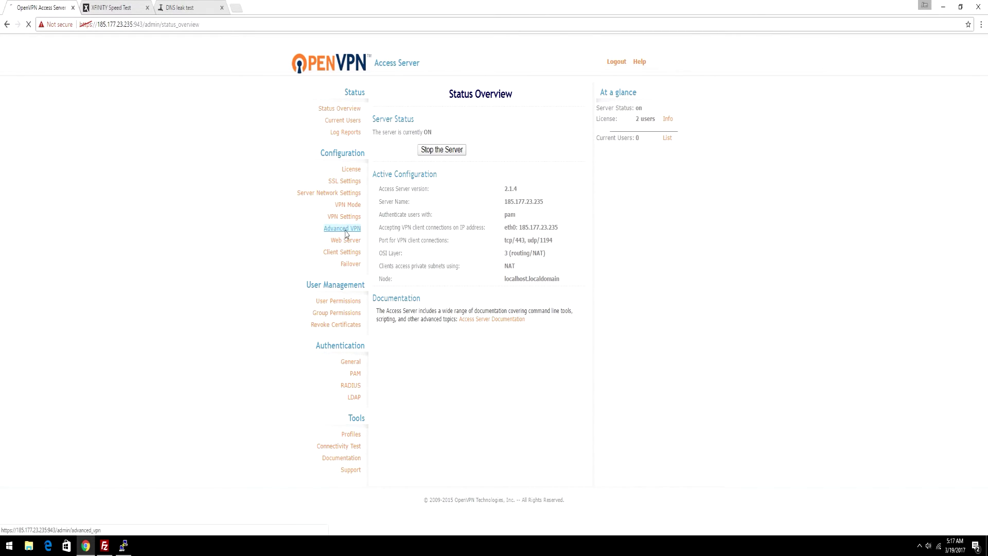
{"action": "scroll", "coordinate": [447, 448], "scroll_direction": "down", "scroll_amount": 5}
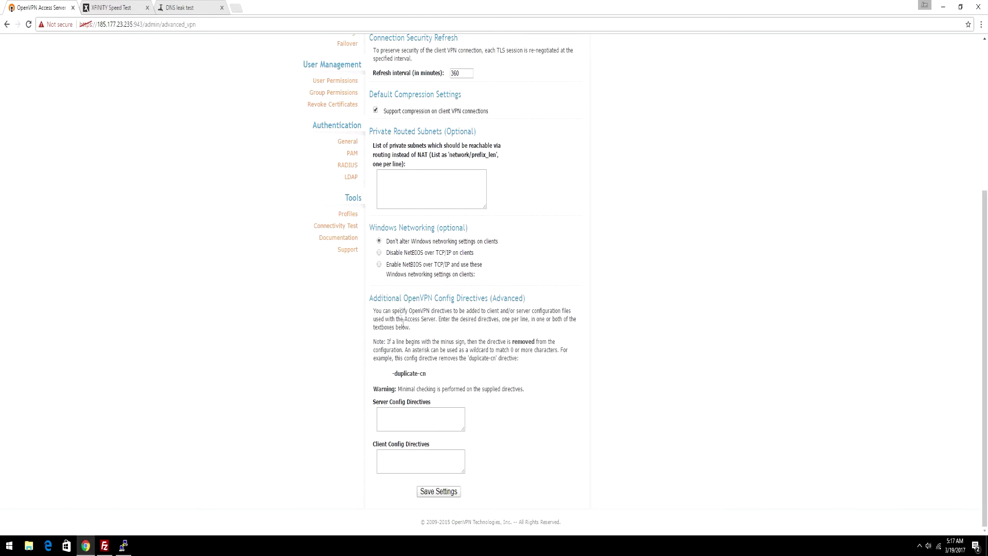
{"action": "left_click_drag", "start_coordinate": [448, 447], "coordinate": [384, 455]}
{"action": "left_click", "coordinate": [407, 468]}
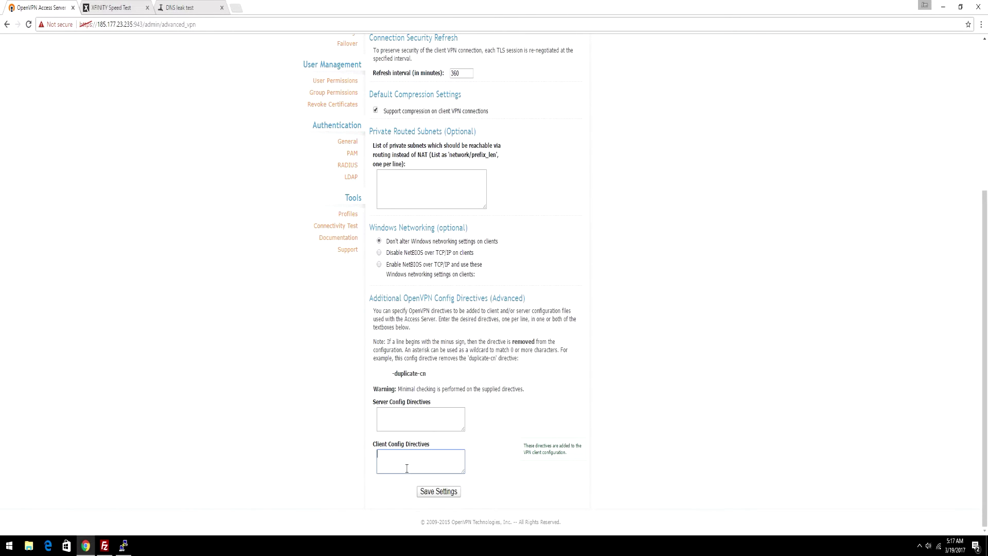
{"action": "type", "text": "block-outside-dns"}
{"action": "left_click", "coordinate": [448, 495]}
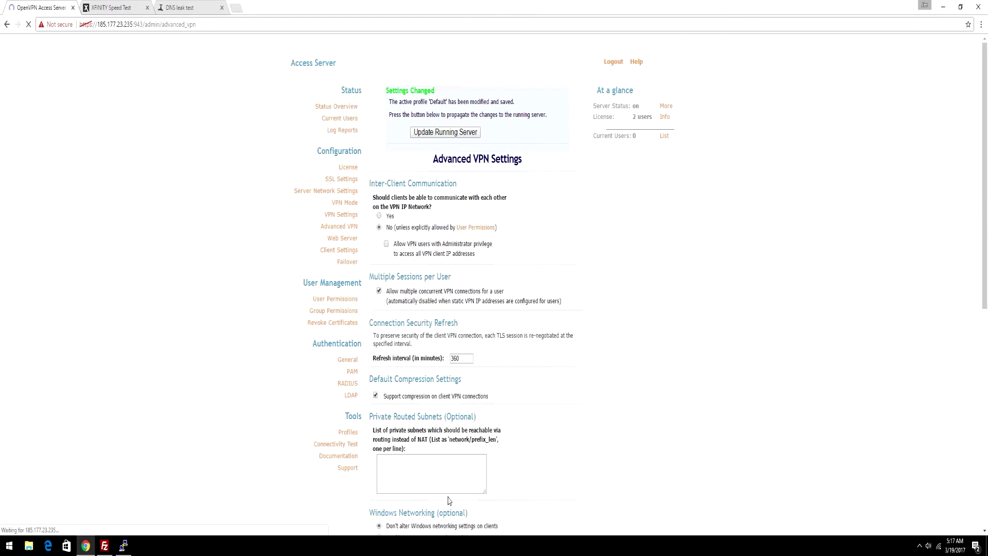
{"action": "left_click", "coordinate": [446, 135]}
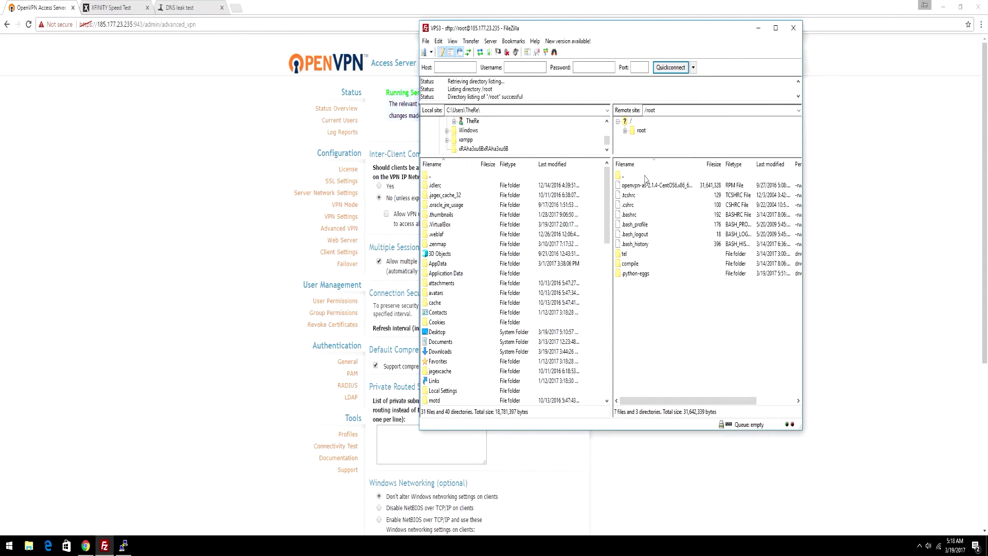
Browse the remote pane to /usr/local/openvpn_as/etc
{"action": "double_click", "coordinate": [645, 178]}
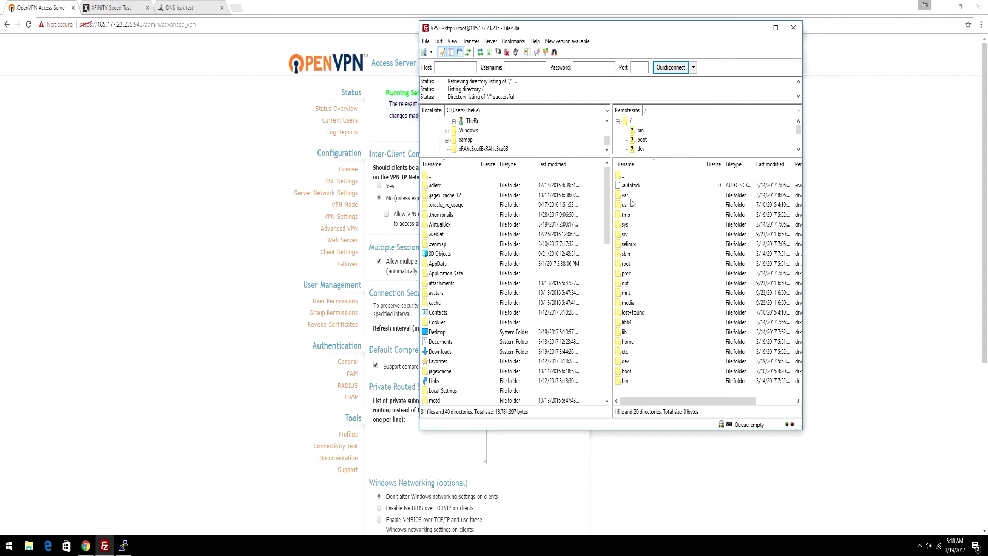
{"action": "double_click", "coordinate": [629, 205]}
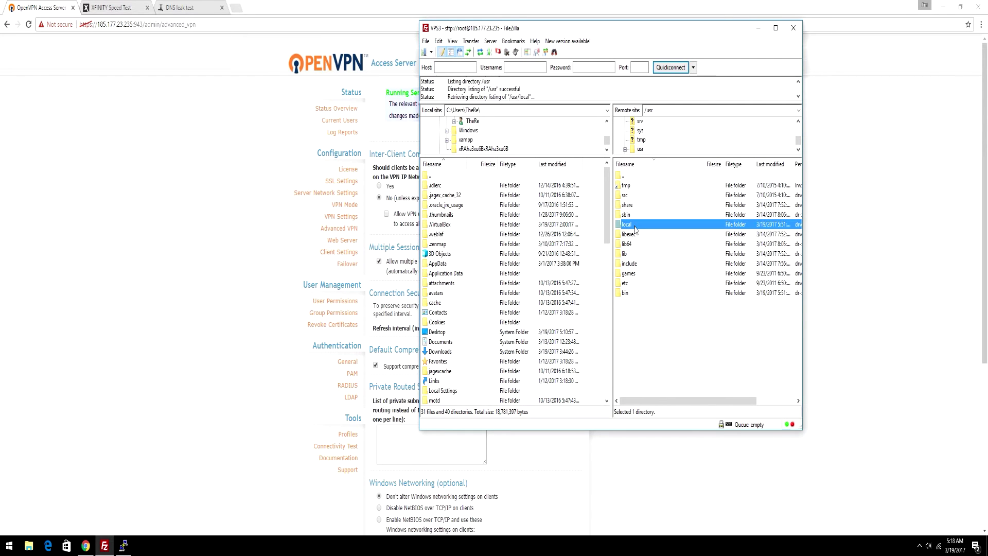
{"action": "double_click", "coordinate": [634, 216]}
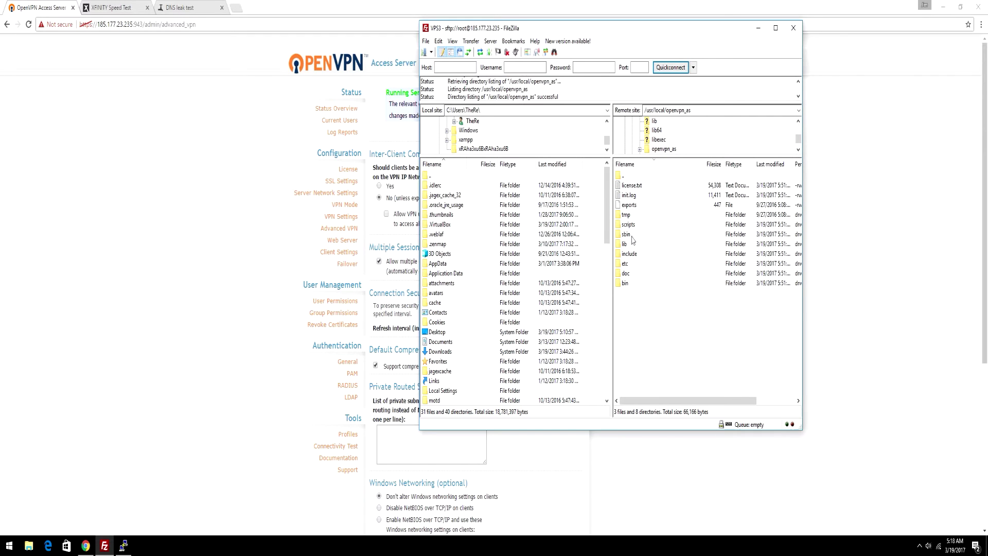
{"action": "double_click", "coordinate": [630, 265]}
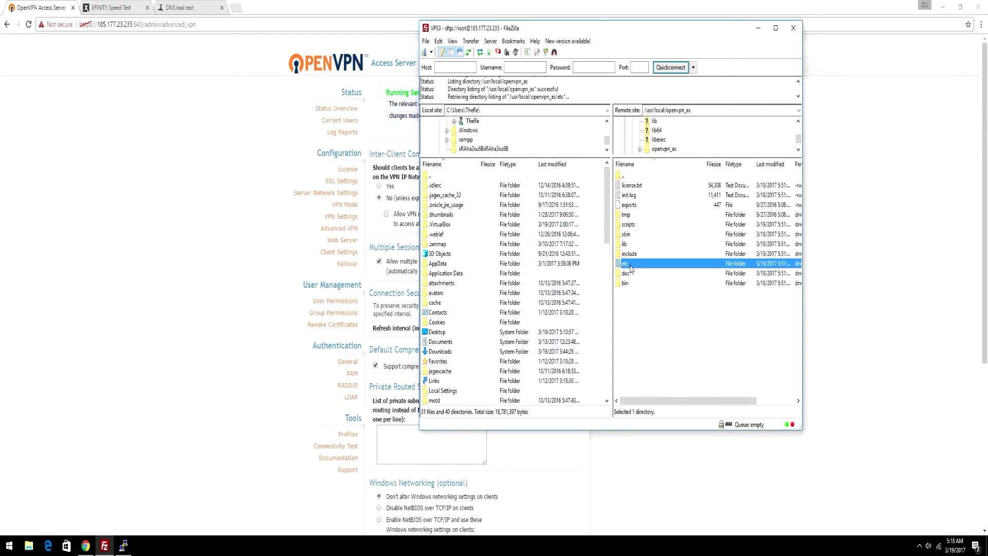
Download as_templ.conf and as.conf from the server onto the desktop
{"action": "left_click", "coordinate": [943, 7]}
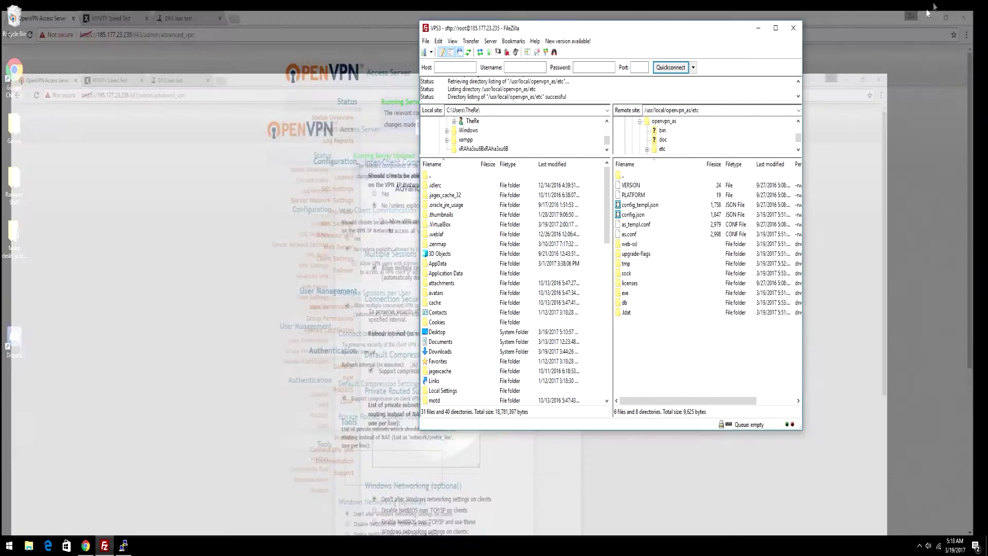
{"action": "left_click", "coordinate": [648, 236]}
{"action": "left_click", "coordinate": [648, 226], "text": "ctrl"}
{"action": "left_click_drag", "start_coordinate": [644, 236], "coordinate": [279, 304]}
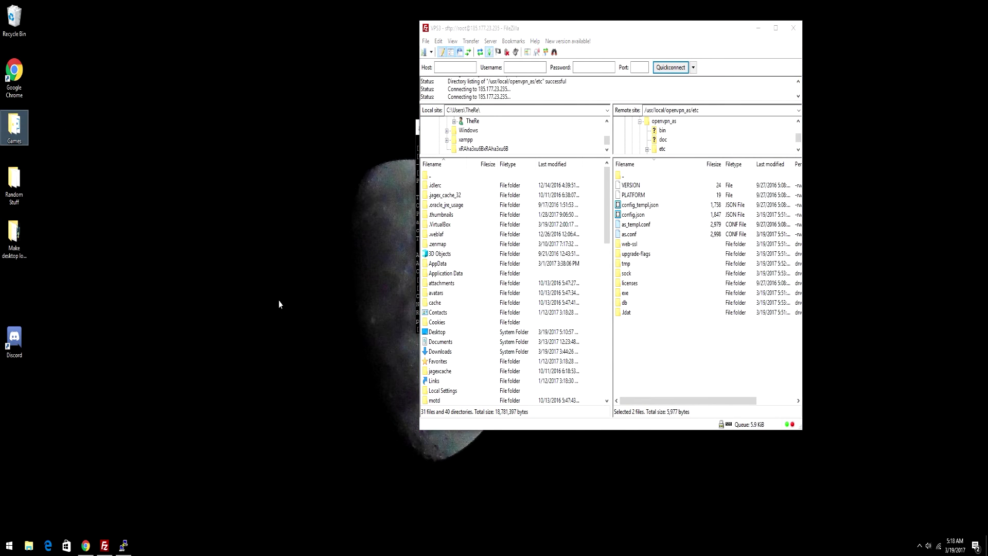
{"action": "left_click_drag", "start_coordinate": [476, 32], "coordinate": [579, 51]}
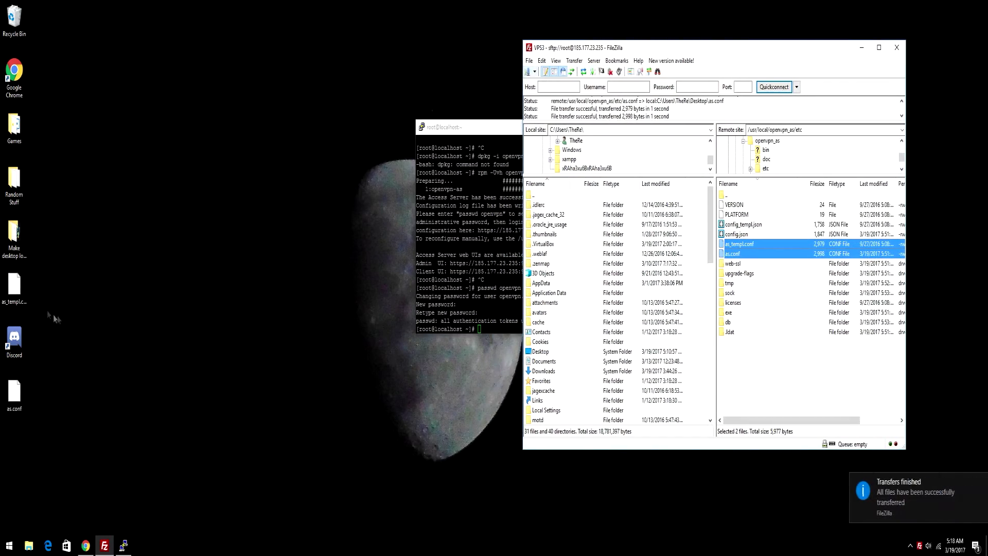
{"action": "right_click", "coordinate": [14, 287]}
Remove the '# log DB' and log_db lines from as_templ.conf in Notepad++ and save it
{"action": "left_click", "coordinate": [24, 316]}
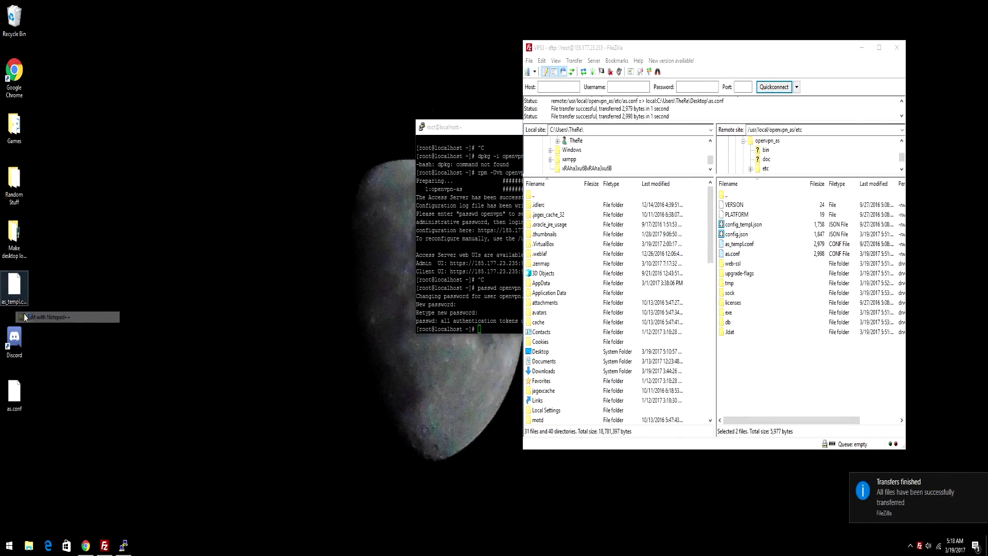
{"action": "scroll", "coordinate": [221, 439], "scroll_direction": "down", "scroll_amount": 3}
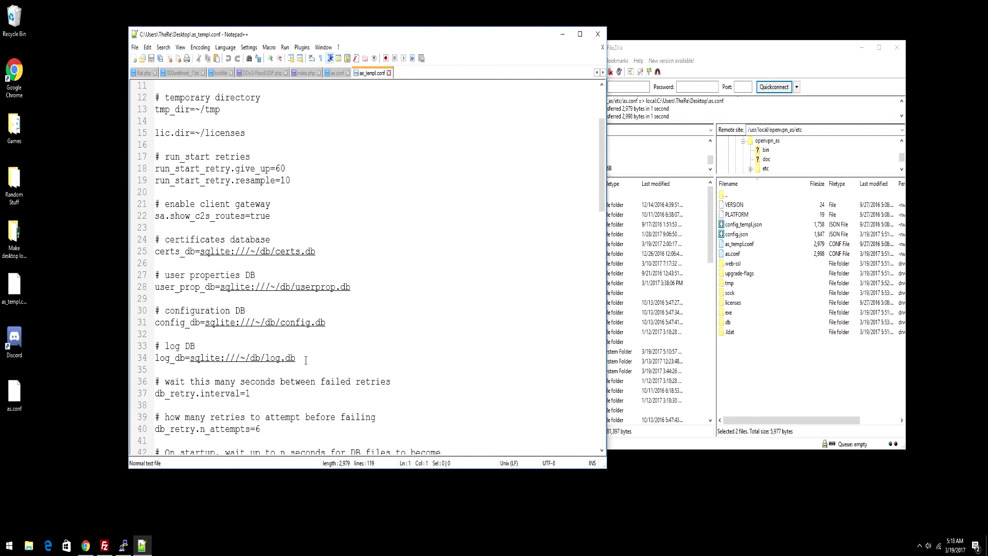
{"action": "left_click_drag", "start_coordinate": [296, 358], "coordinate": [124, 354]}
{"action": "key", "text": "BackSpace"}
{"action": "key", "text": "BackSpace"}
{"action": "key", "text": "BackSpace"}
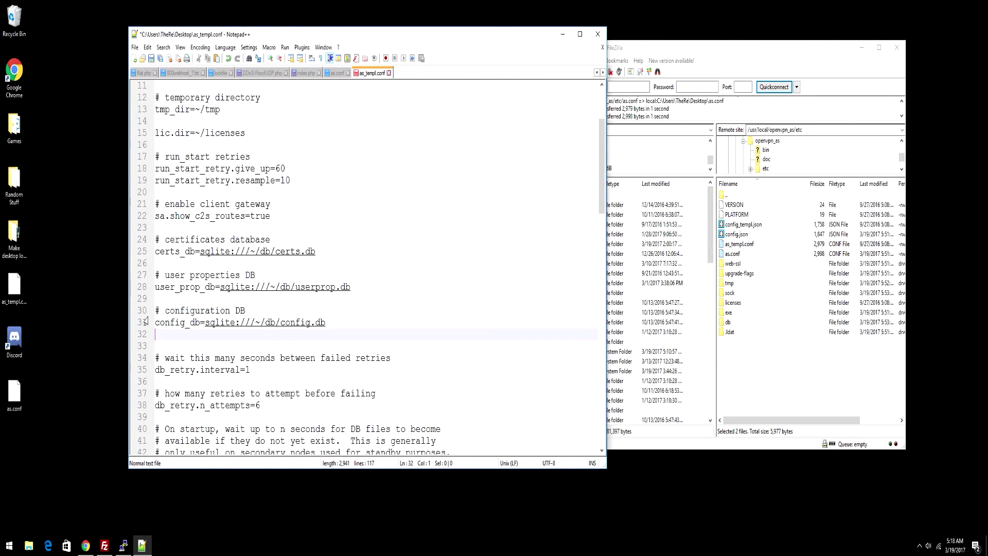
{"action": "left_click", "coordinate": [153, 59]}
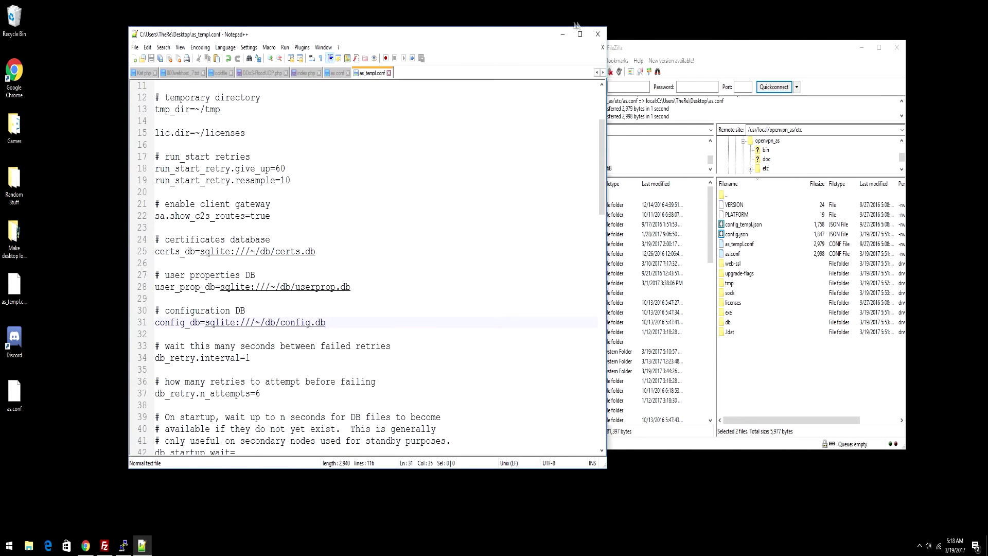
{"action": "left_click", "coordinate": [597, 34]}
Remove the '# log DB' and log_db lines from as.conf in Notepad++
{"action": "right_click", "coordinate": [17, 389]}
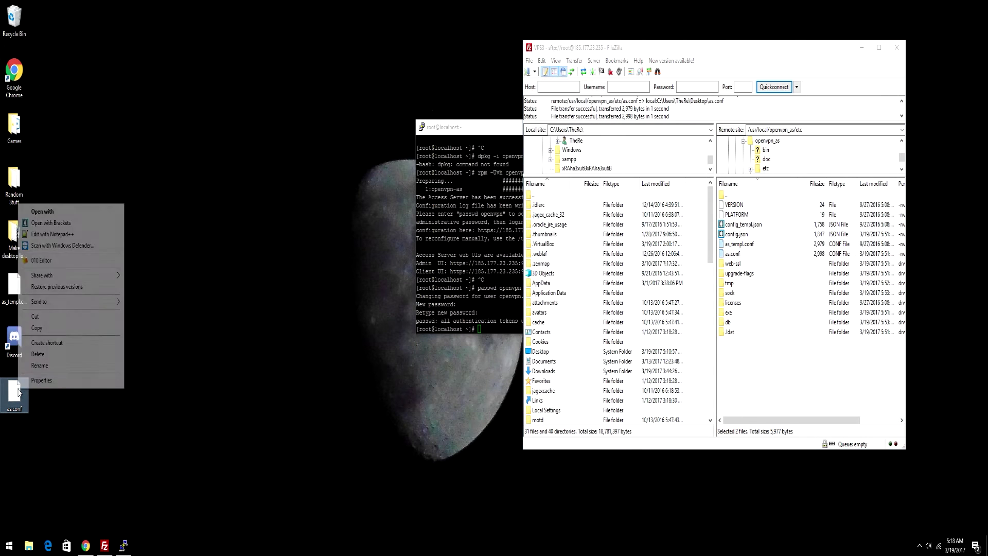
{"action": "left_click", "coordinate": [67, 236]}
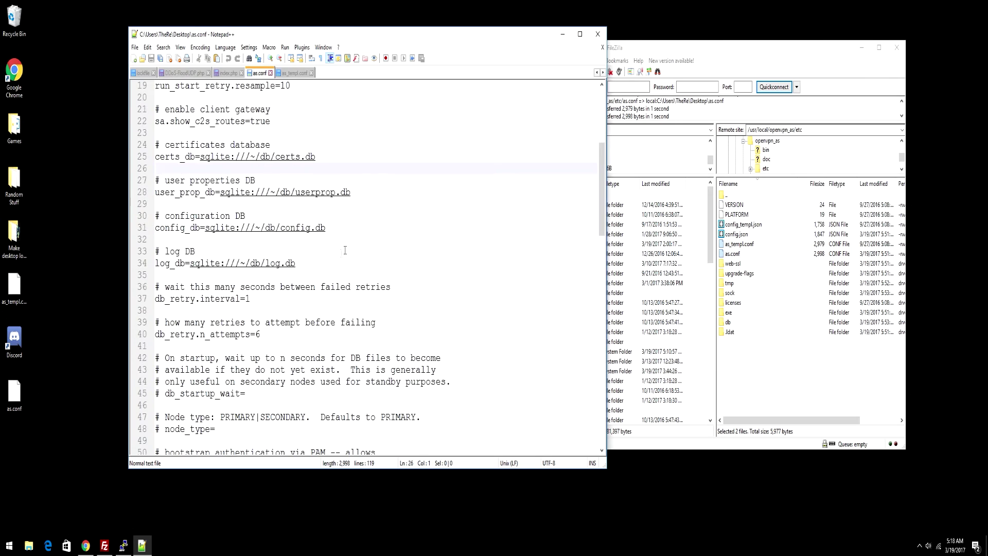
{"action": "left_click_drag", "start_coordinate": [297, 263], "coordinate": [136, 255]}
{"action": "key", "text": "BackSpace"}
{"action": "key", "text": "BackSpace"}
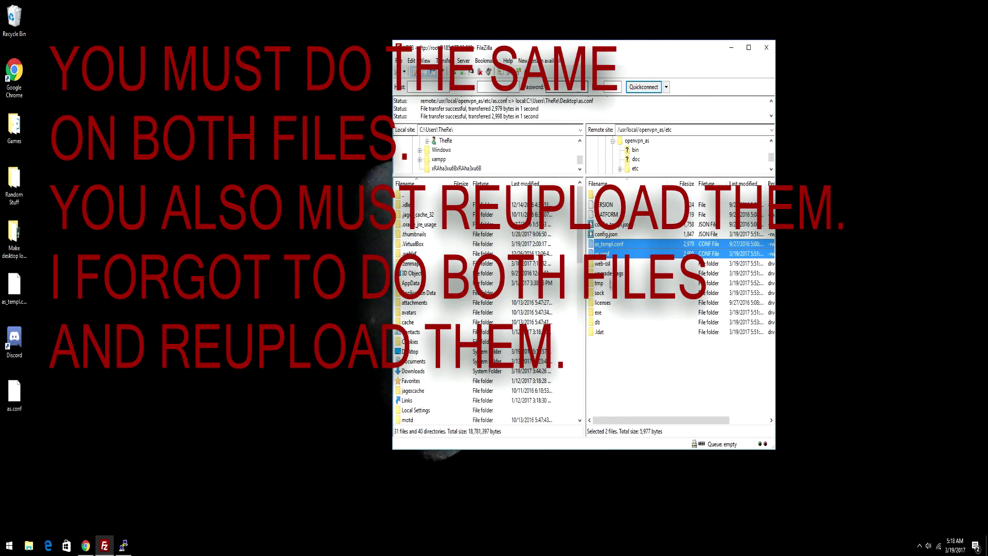
Delete log.db from the remote db folder, then return to the etc folder
{"action": "left_click", "coordinate": [612, 304]}
{"action": "double_click", "coordinate": [599, 322]}
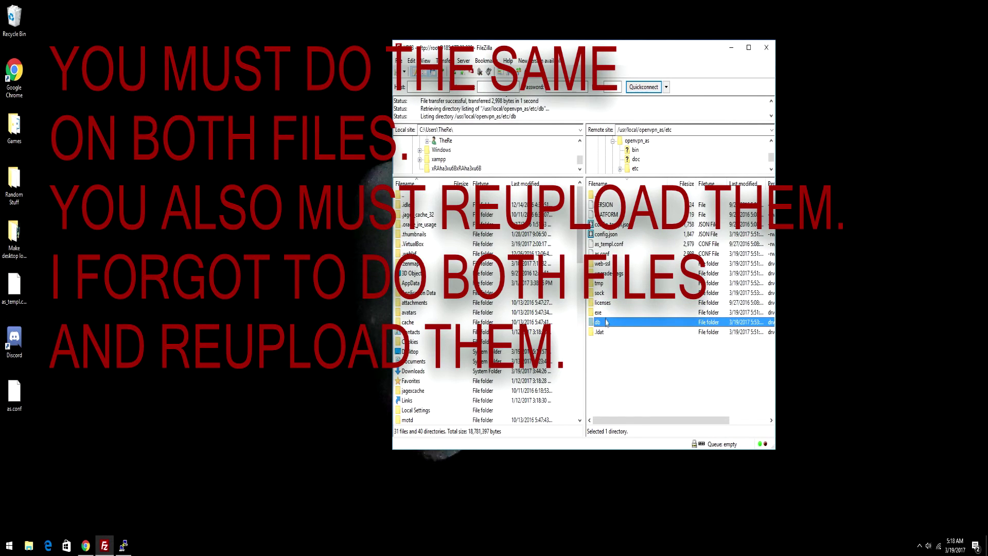
{"action": "left_click", "coordinate": [602, 216]}
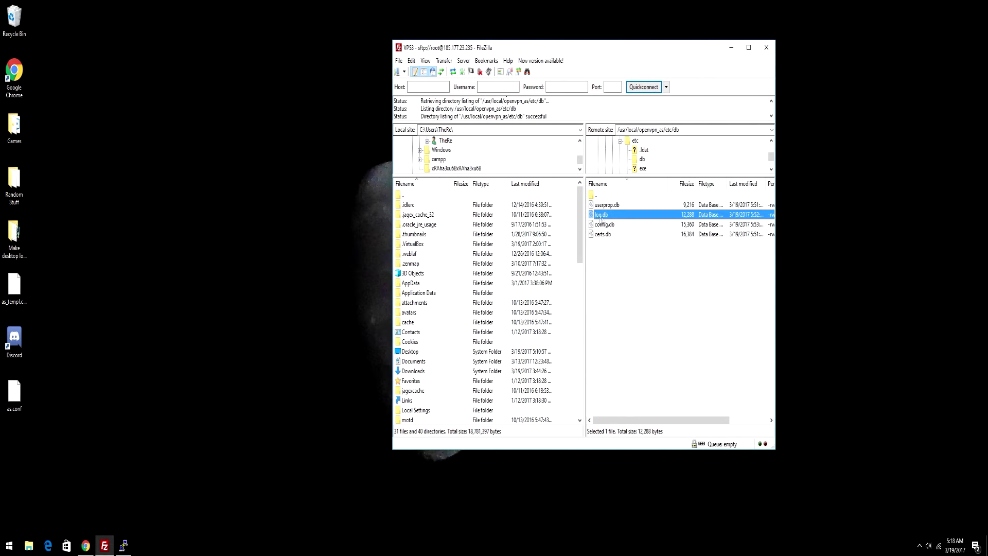
{"action": "right_click", "coordinate": [602, 218]}
{"action": "left_click", "coordinate": [629, 308]}
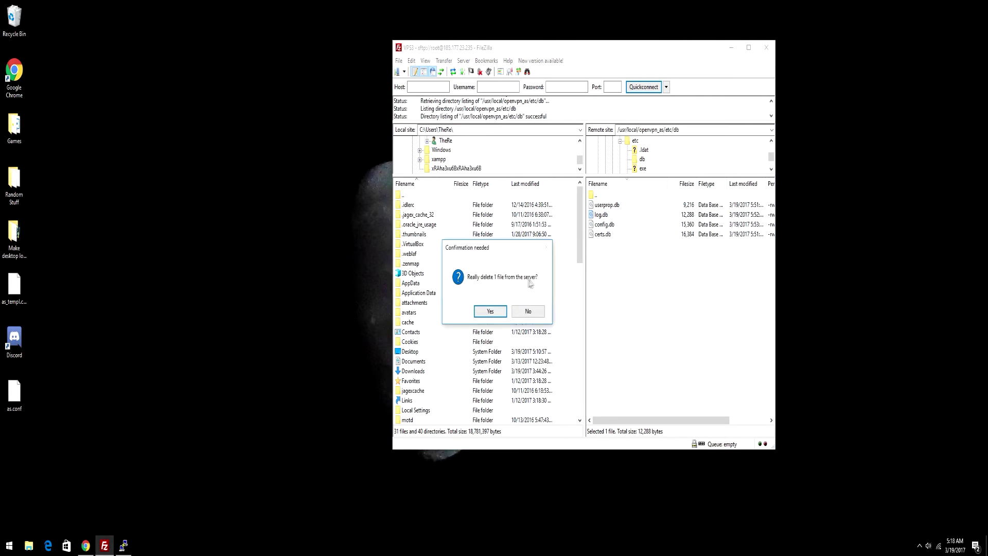
{"action": "left_click", "coordinate": [498, 309]}
{"action": "double_click", "coordinate": [608, 197]}
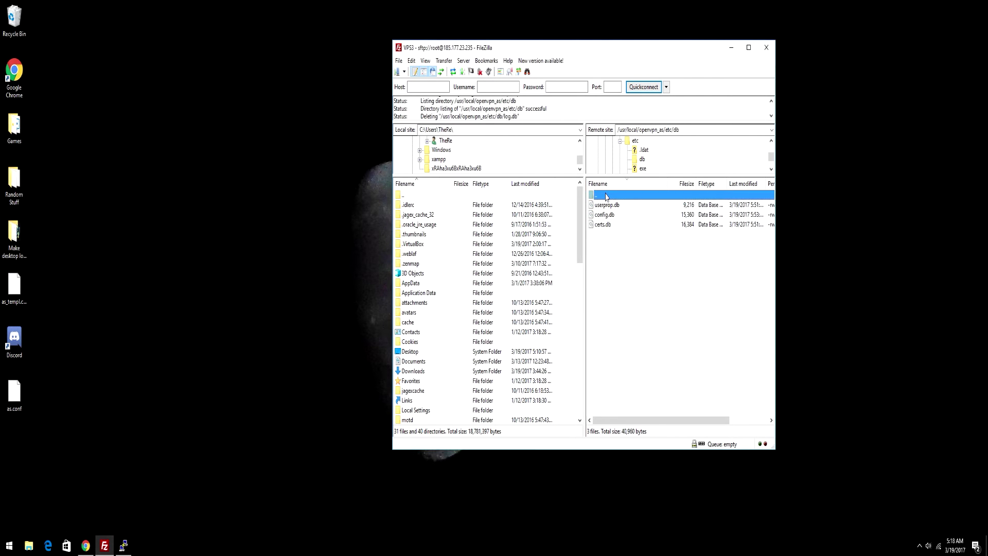
{"action": "left_click", "coordinate": [89, 548]}
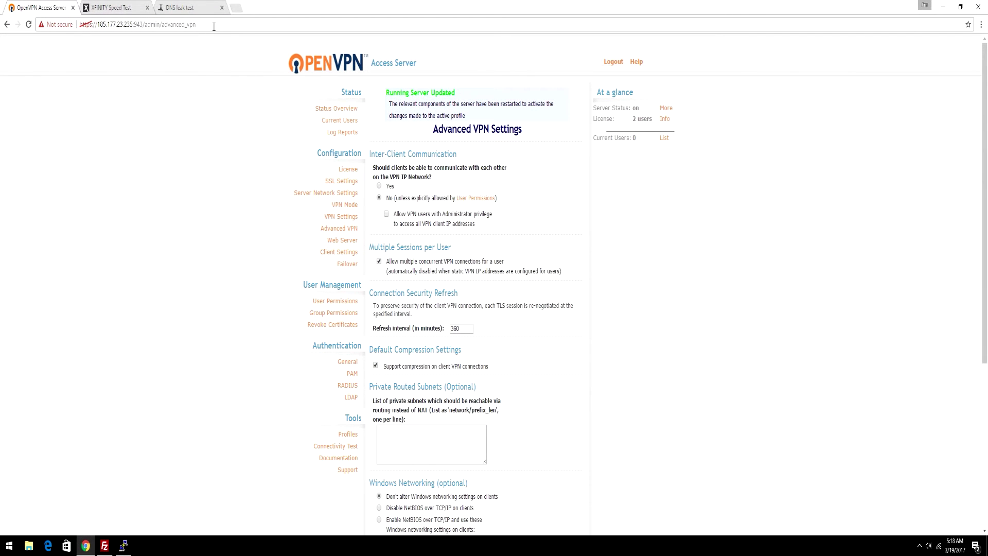
{"action": "left_click_drag", "start_coordinate": [213, 27], "coordinate": [146, 30]}
{"action": "key", "text": "BackSpace"}
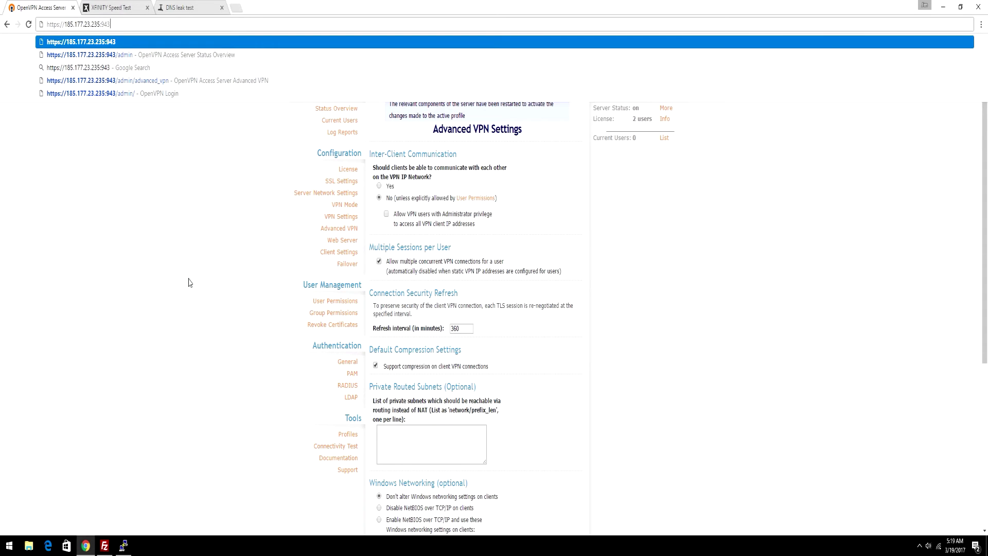
{"action": "key", "text": "Return"}
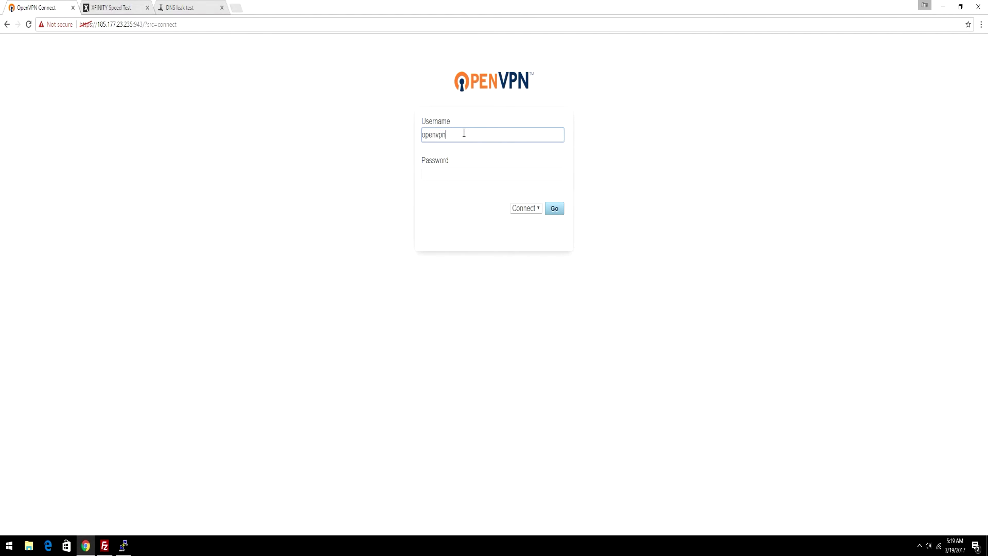
{"action": "key", "text": "Tab"}
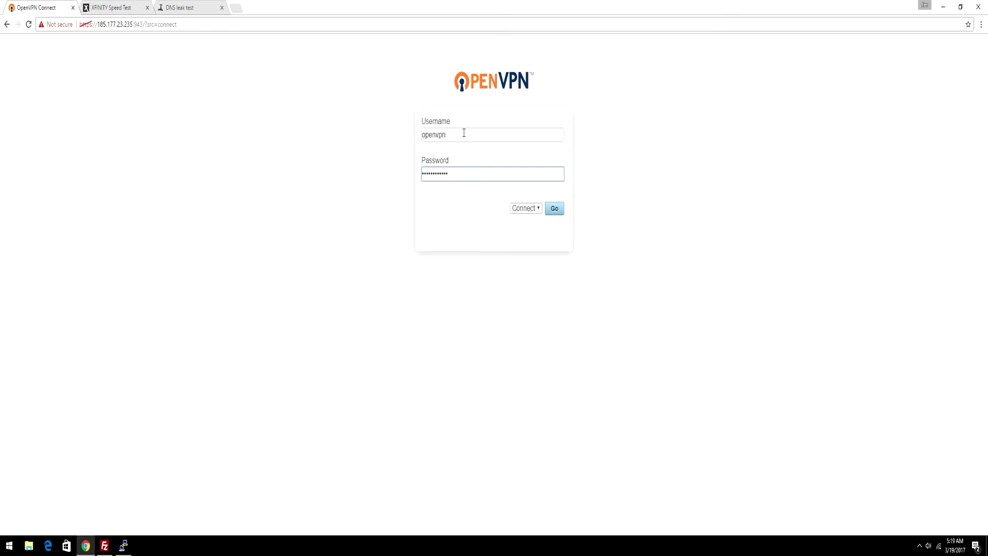
{"action": "left_click", "coordinate": [562, 211]}
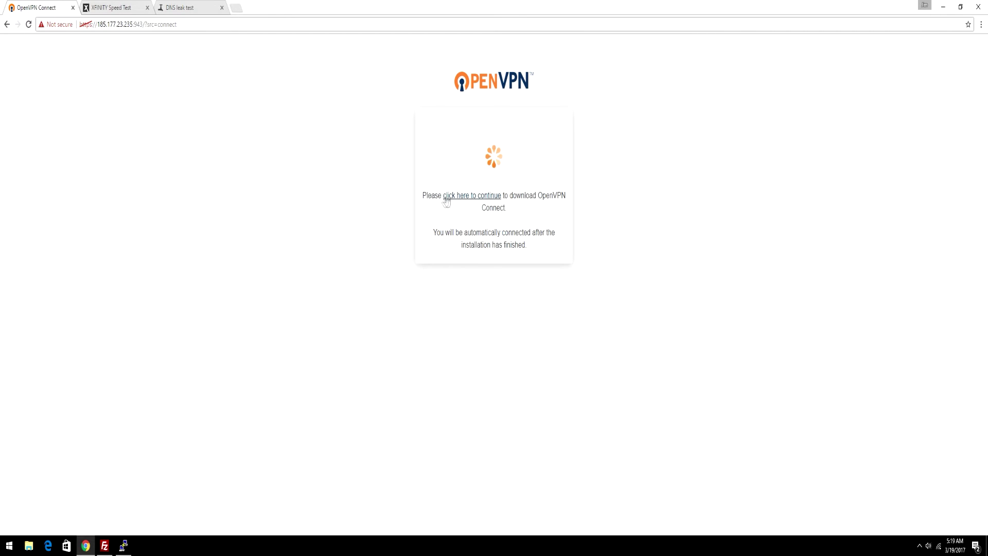
Download the openvpn-connect .msi from the Access Server portal and install it, approving the UAC prompt
{"action": "left_click", "coordinate": [464, 204]}
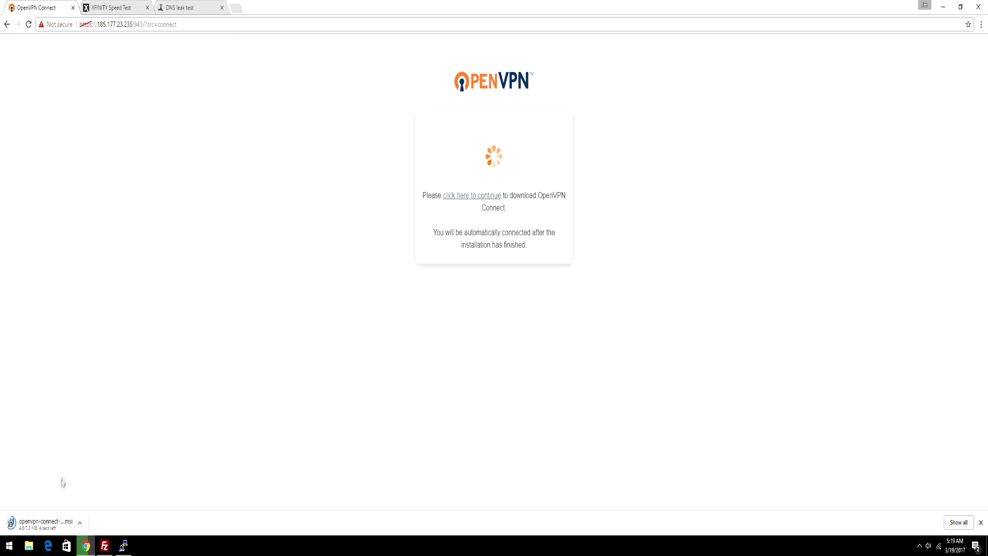
{"action": "left_click", "coordinate": [49, 523]}
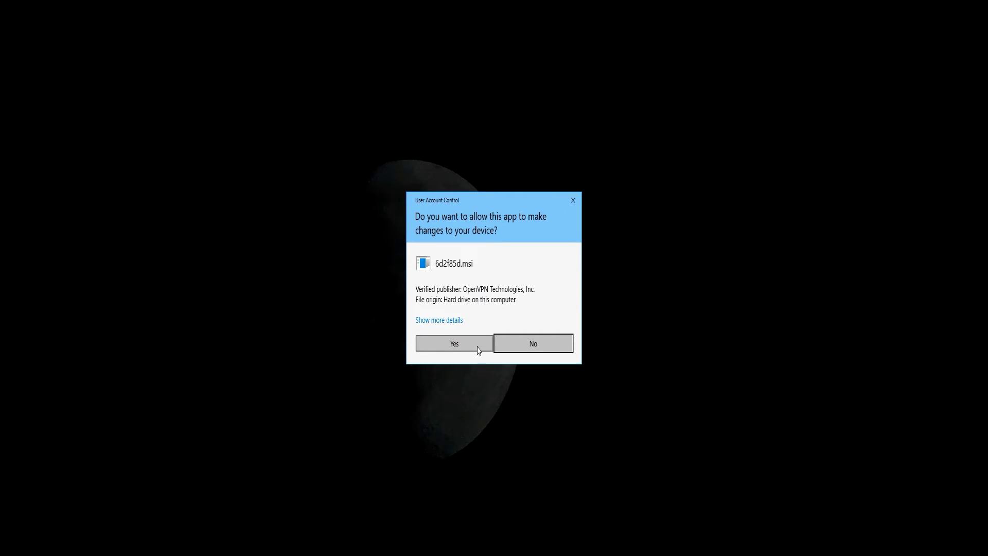
{"action": "left_click", "coordinate": [473, 348]}
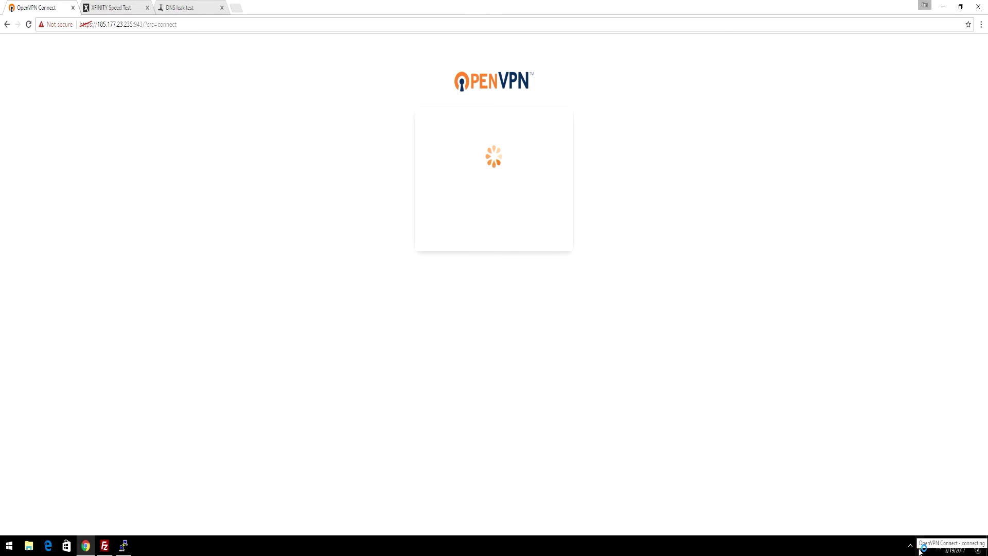
{"action": "right_click", "coordinate": [921, 548]}
Connect to 185.177.23.235, accepting the unverified-profile warning and the network discoverability prompt
{"action": "left_click", "coordinate": [507, 301]}
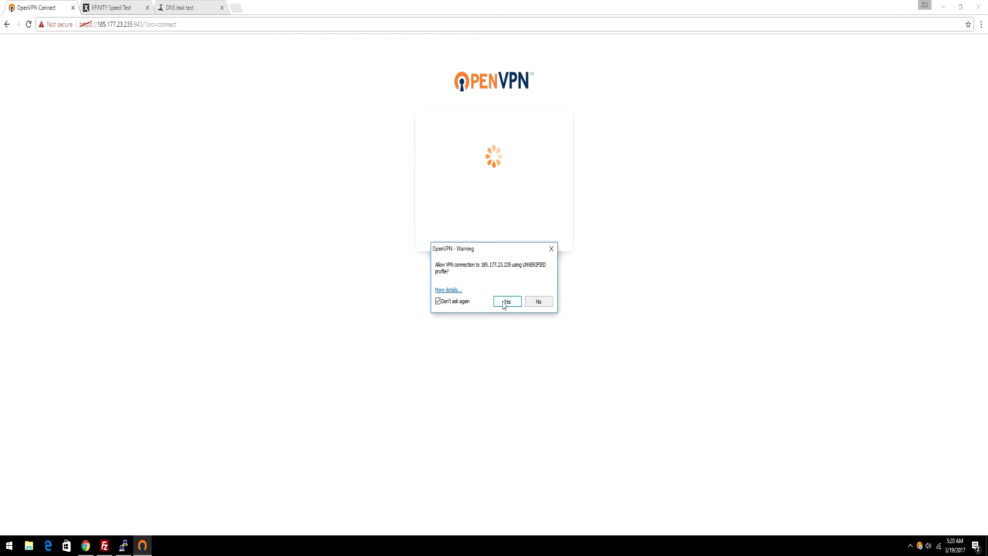
{"action": "left_click", "coordinate": [504, 302]}
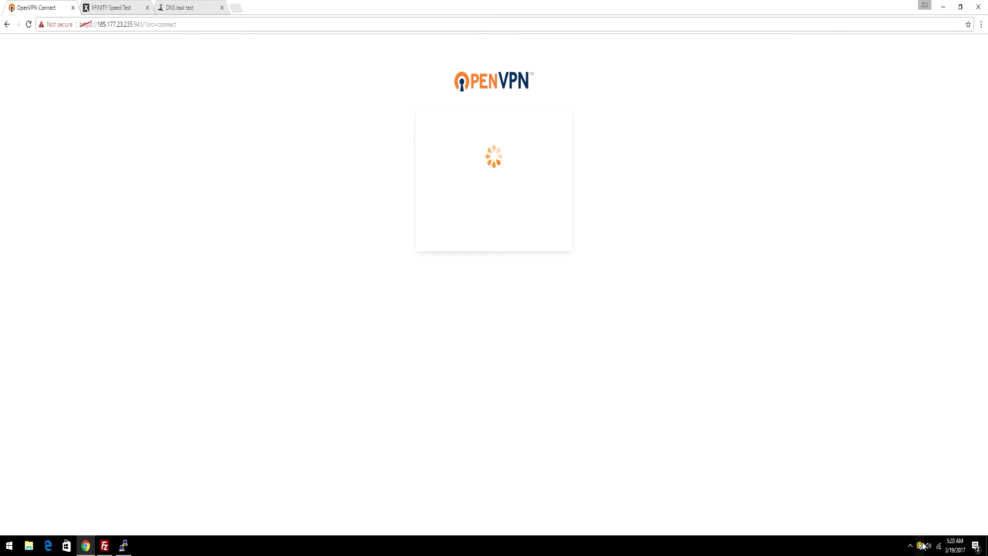
{"action": "mouse_move", "coordinate": [923, 546]}
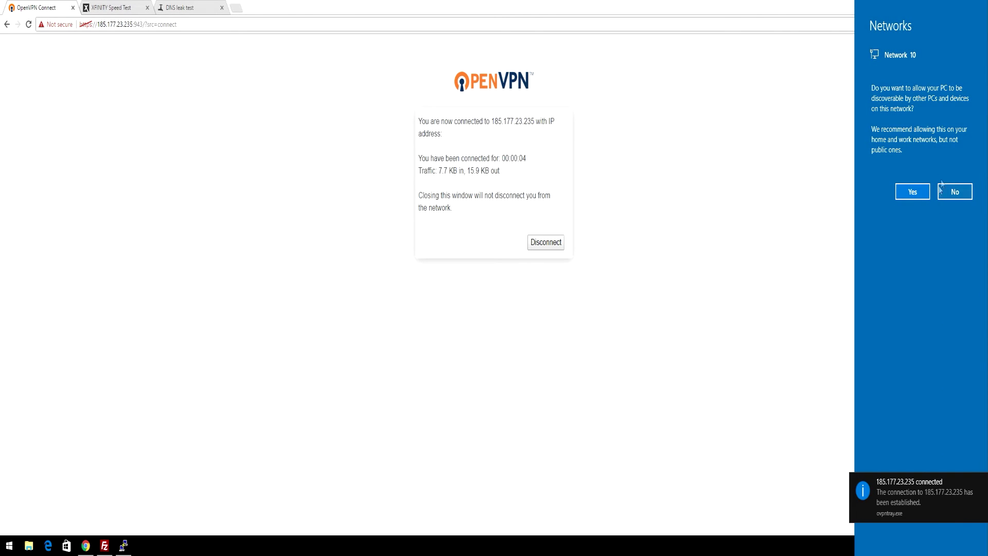
{"action": "left_click", "coordinate": [913, 192]}
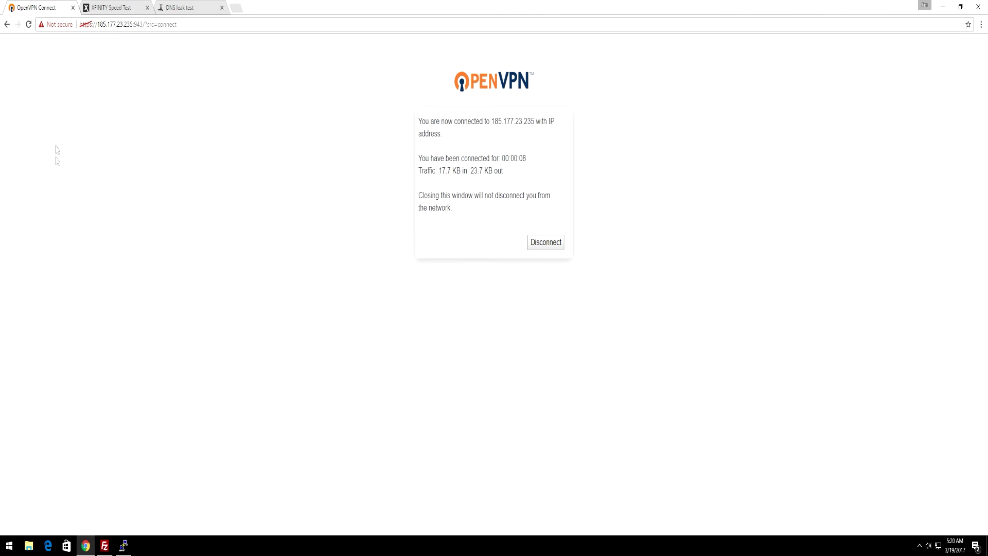
{"action": "left_click", "coordinate": [109, 12]}
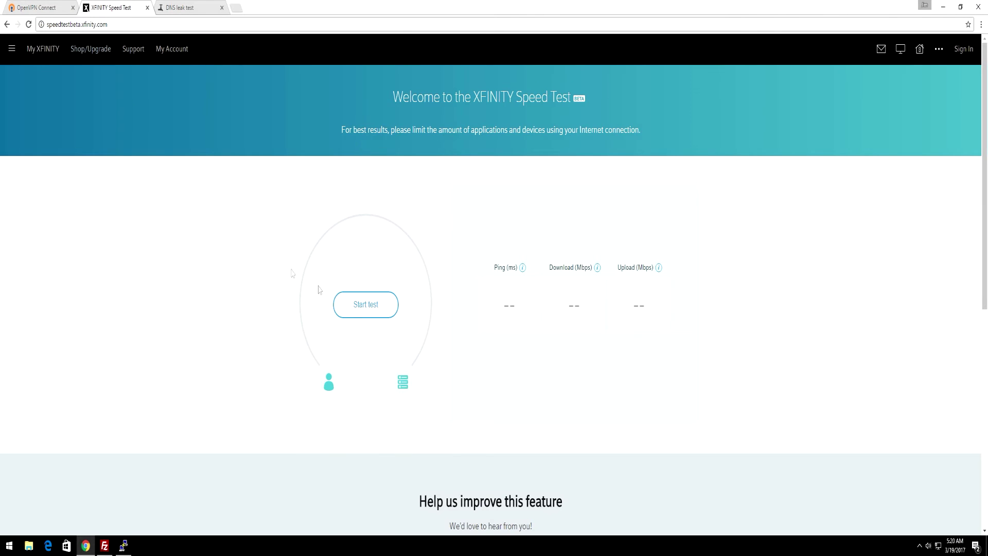
Run the XFINITY speed test over the VPN: 202 ms ping, 25.9 Mbps down, 5.3 Mbps up
{"action": "left_click", "coordinate": [372, 309]}
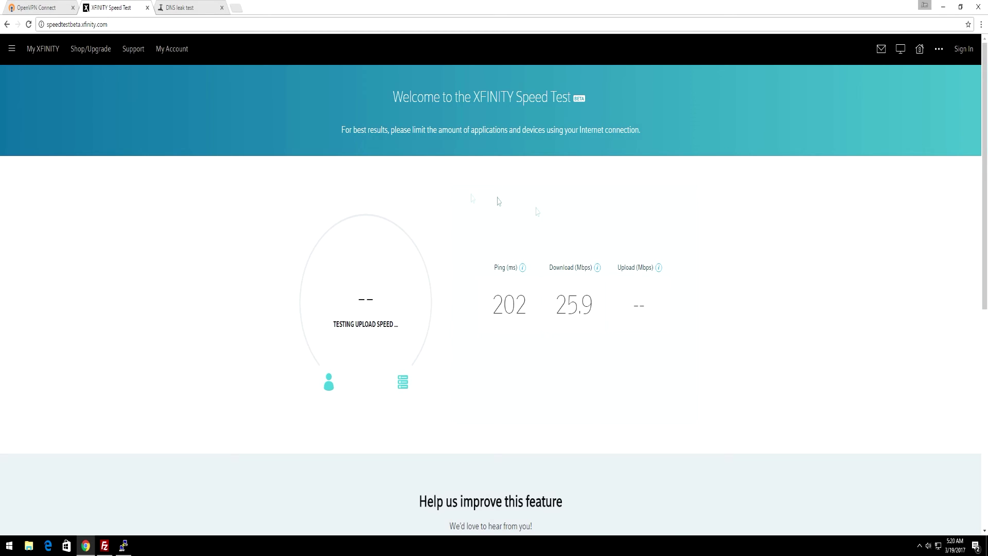
{"action": "right_click", "coordinate": [497, 264]}
{"action": "key", "text": "Escape"}
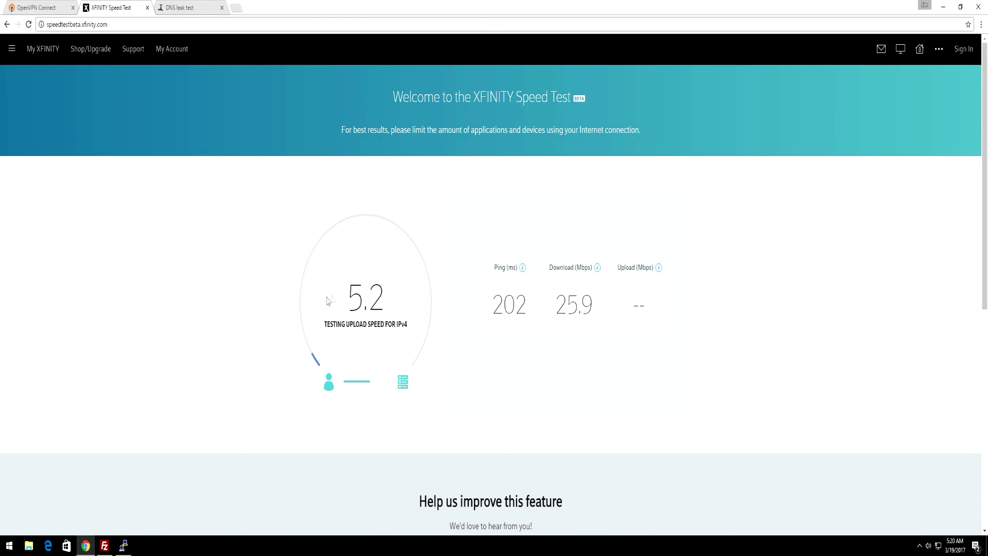
{"action": "scroll", "coordinate": [376, 319], "scroll_direction": "down", "scroll_amount": 2}
{"action": "scroll", "coordinate": [375, 320], "scroll_direction": "up", "scroll_amount": 2}
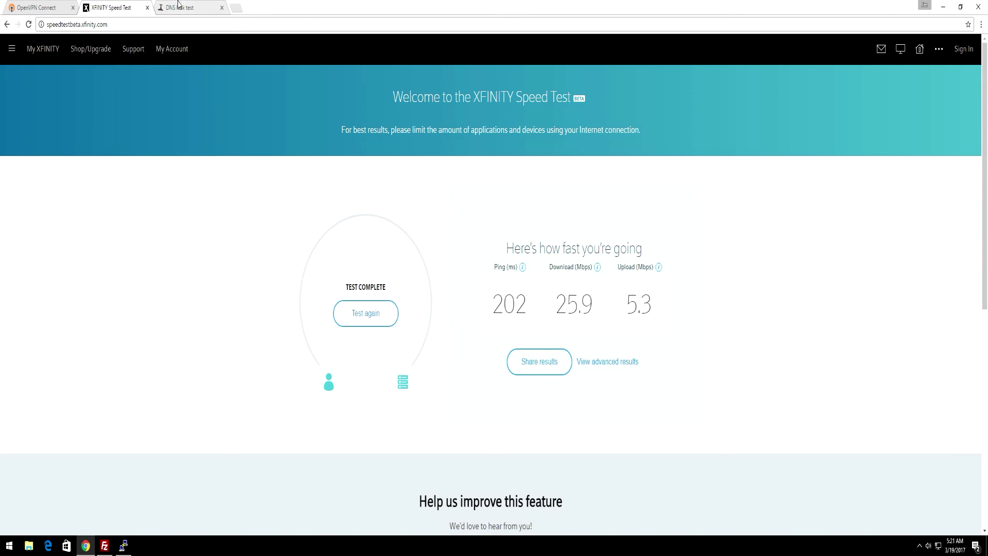
{"action": "left_click", "coordinate": [177, 6]}
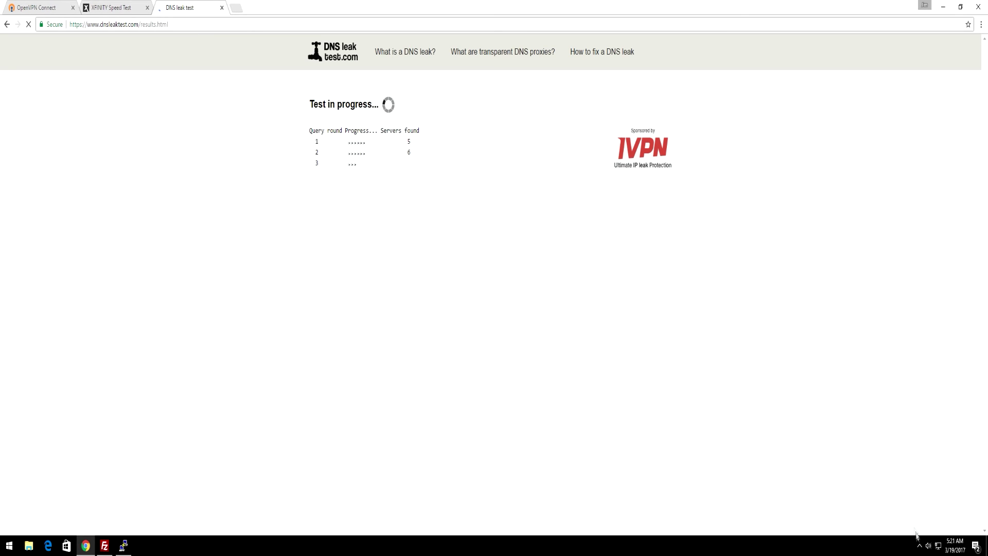
Check the system tray and let the dnsleaktest.com test finish
{"action": "left_click", "coordinate": [921, 546]}
{"action": "left_click", "coordinate": [921, 547]}
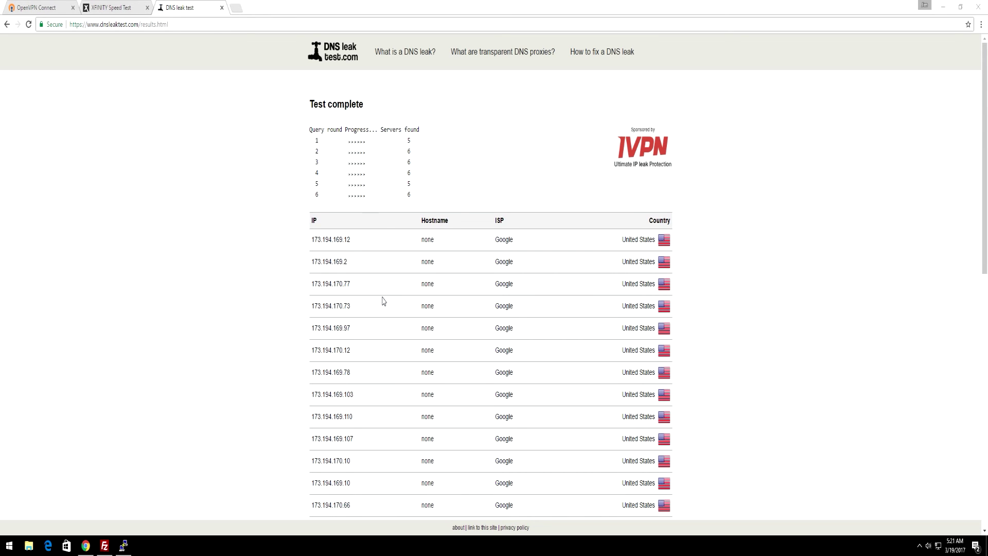
{"action": "scroll", "coordinate": [382, 301], "scroll_direction": "down", "scroll_amount": 10}
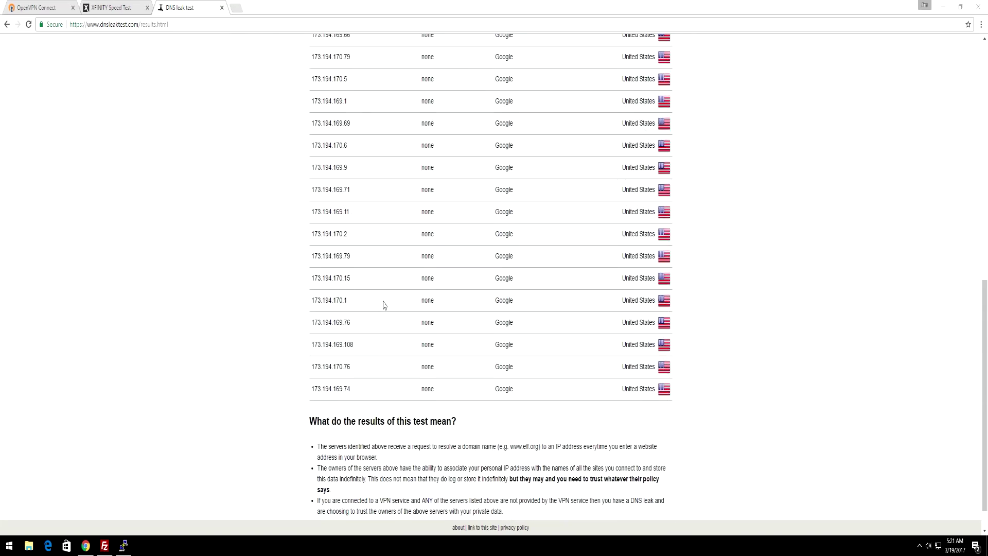
{"action": "scroll", "coordinate": [384, 304], "scroll_direction": "up", "scroll_amount": 10}
{"action": "scroll", "coordinate": [391, 303], "scroll_direction": "down", "scroll_amount": 4}
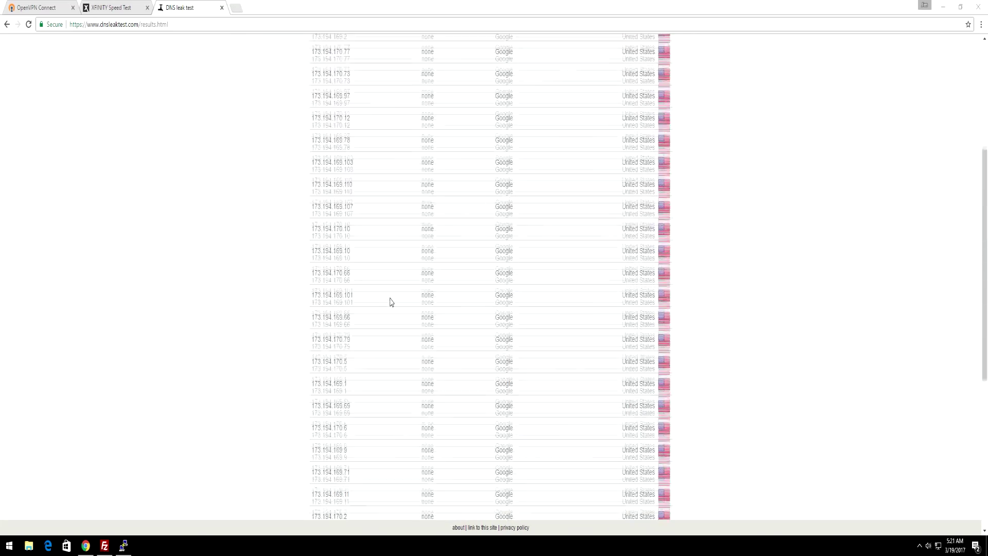
{"action": "scroll", "coordinate": [391, 303], "scroll_direction": "down", "scroll_amount": 5}
{"action": "scroll", "coordinate": [389, 308], "scroll_direction": "up", "scroll_amount": 12}
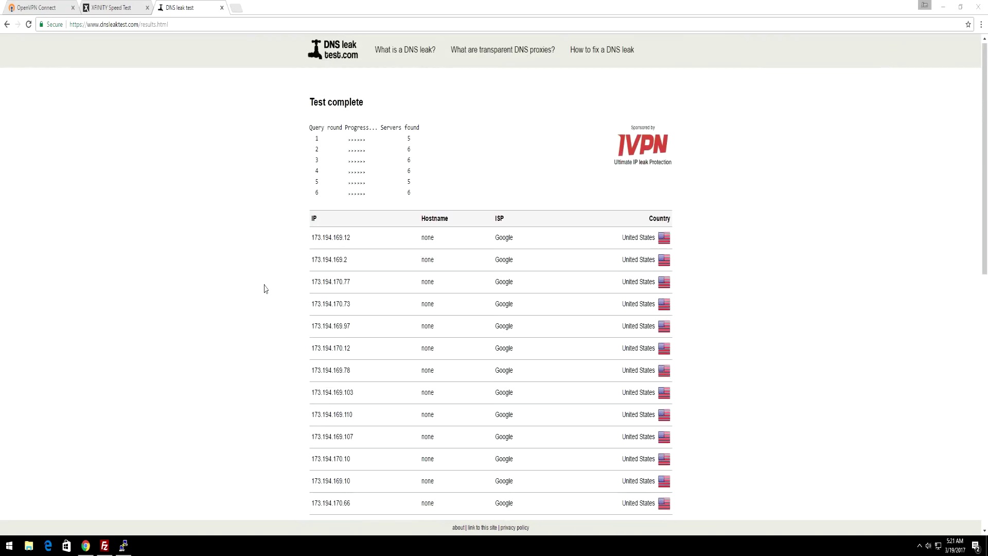
Scroll the IP/ISP results table, which lists only Google DNS servers in the United States
{"action": "scroll", "coordinate": [292, 336], "scroll_direction": "down", "scroll_amount": 9}
{"action": "scroll", "coordinate": [292, 335], "scroll_direction": "down", "scroll_amount": 5}
{"action": "scroll", "coordinate": [315, 331], "scroll_direction": "up", "scroll_amount": 15}
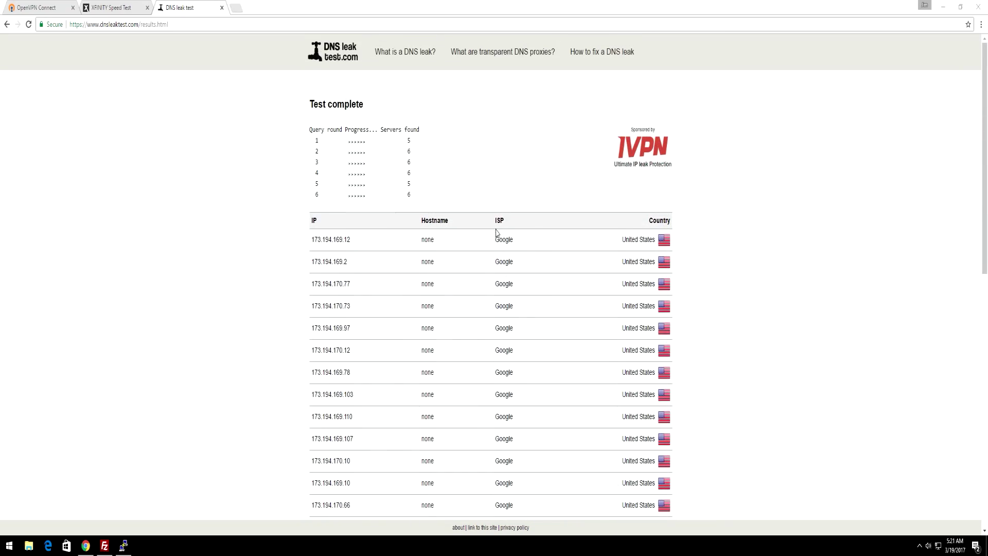
{"action": "scroll", "coordinate": [499, 237], "scroll_direction": "down", "scroll_amount": 1}
{"action": "left_click_drag", "start_coordinate": [495, 206], "coordinate": [537, 408]}
{"action": "left_click", "coordinate": [538, 408]}
{"action": "scroll", "coordinate": [533, 412], "scroll_direction": "down", "scroll_amount": 5}
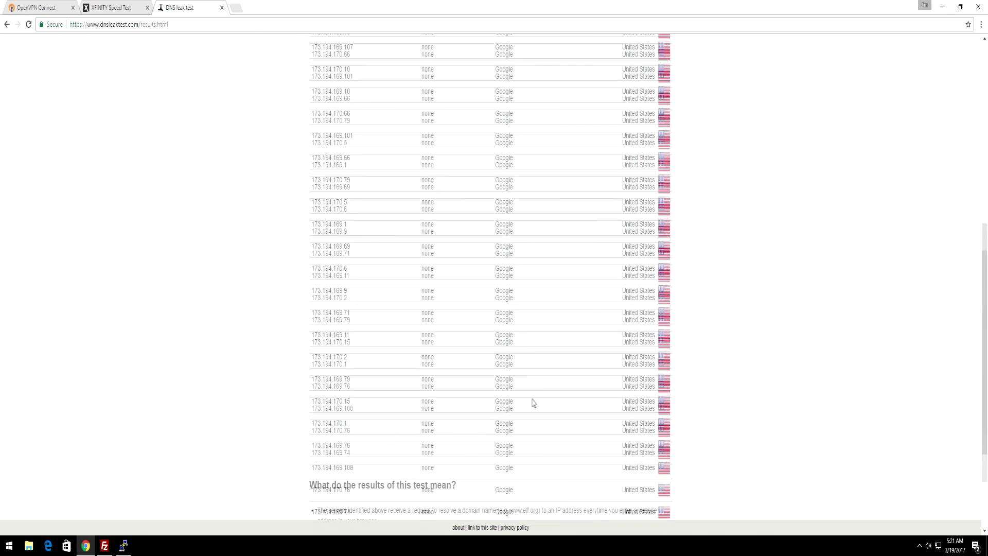
{"action": "scroll", "coordinate": [534, 401], "scroll_direction": "up", "scroll_amount": 8}
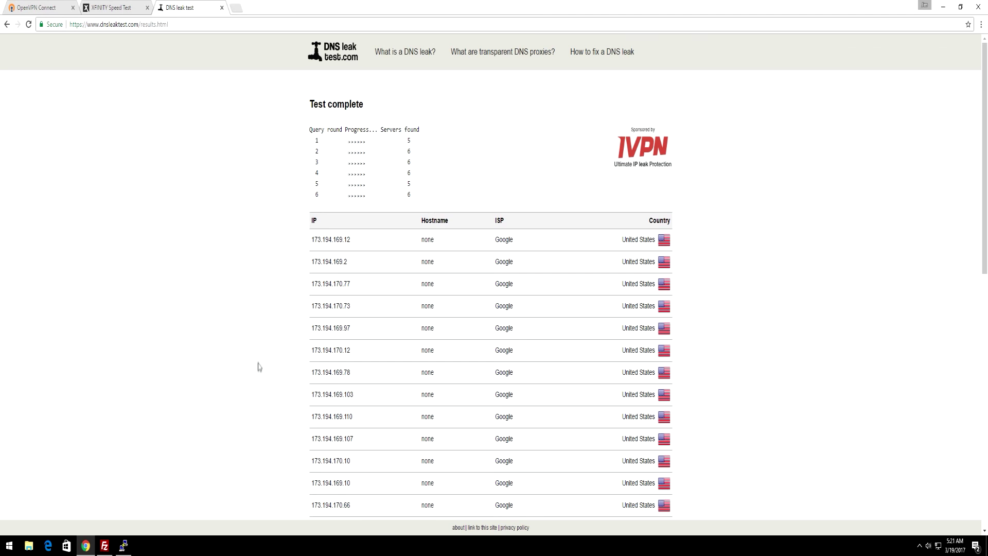
{"action": "left_click", "coordinate": [124, 6]}
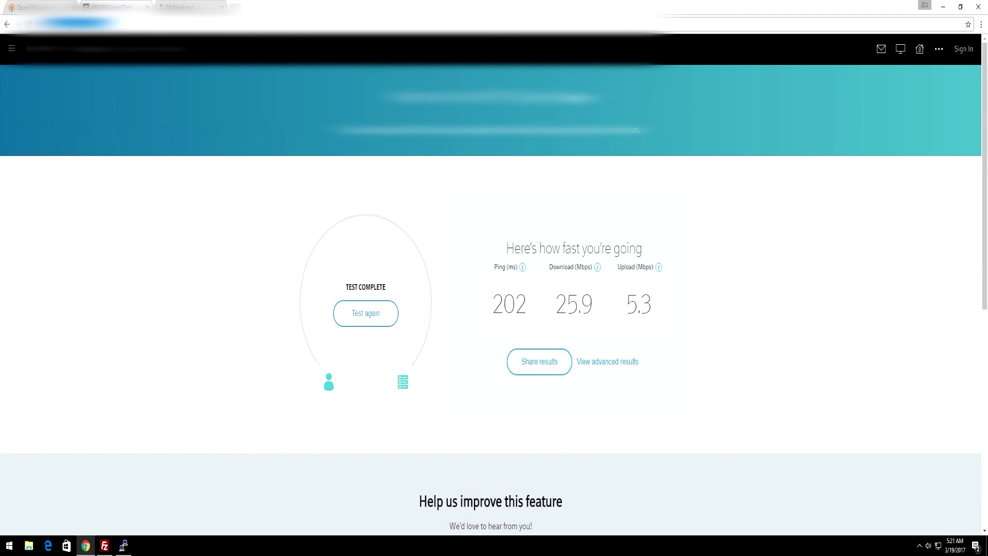
Review the XFINITY results, highlighting the 25.9 Mbps download value
{"action": "key", "text": "ctrl+l"}
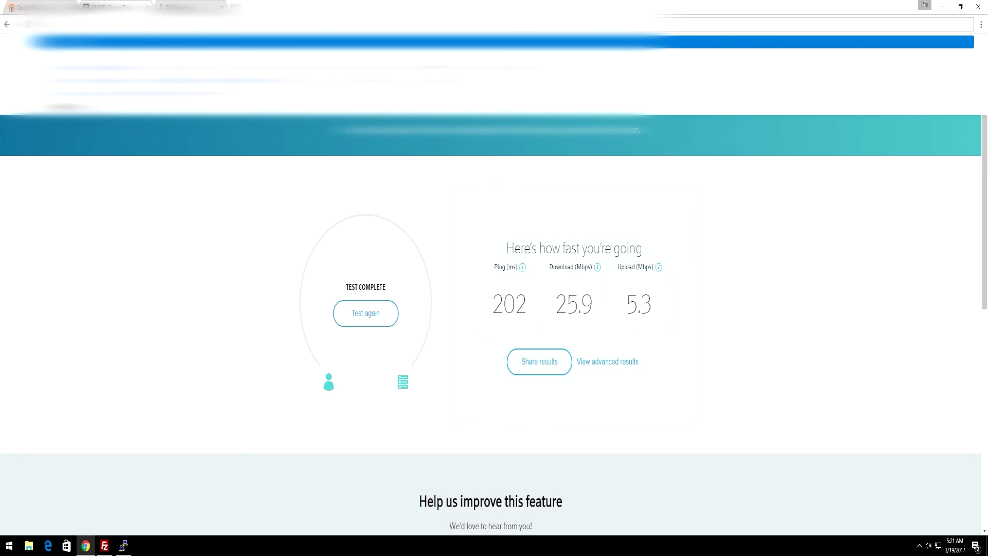
{"action": "key", "text": "Escape"}
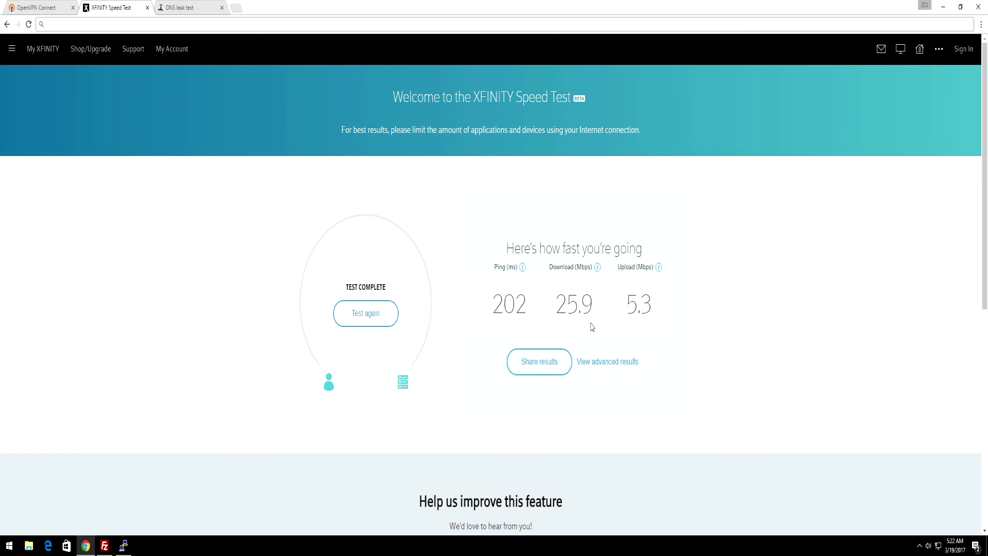
{"action": "double_click", "coordinate": [565, 306]}
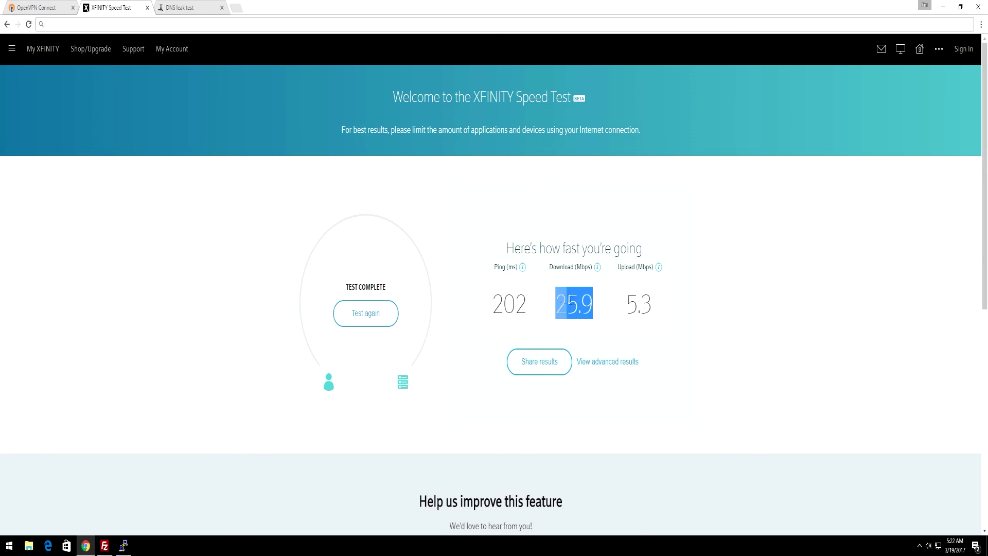
{"action": "left_click", "coordinate": [559, 300]}
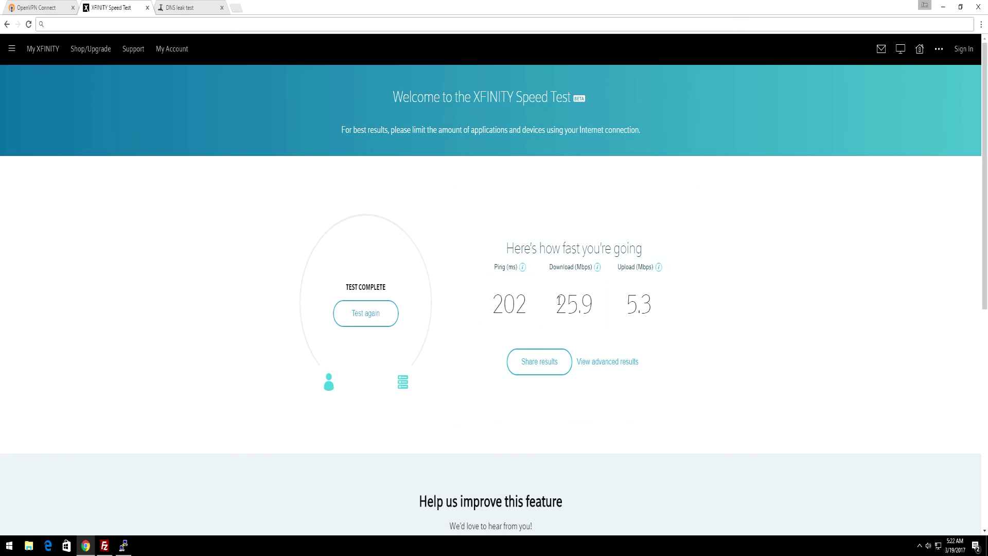
{"action": "right_click", "coordinate": [316, 335]}
{"action": "left_click", "coordinate": [159, 331]}
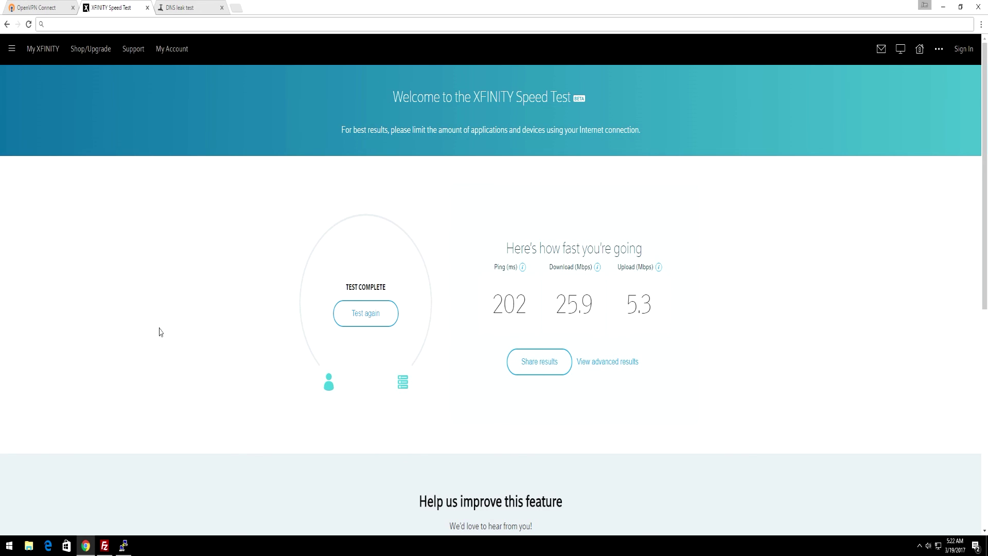